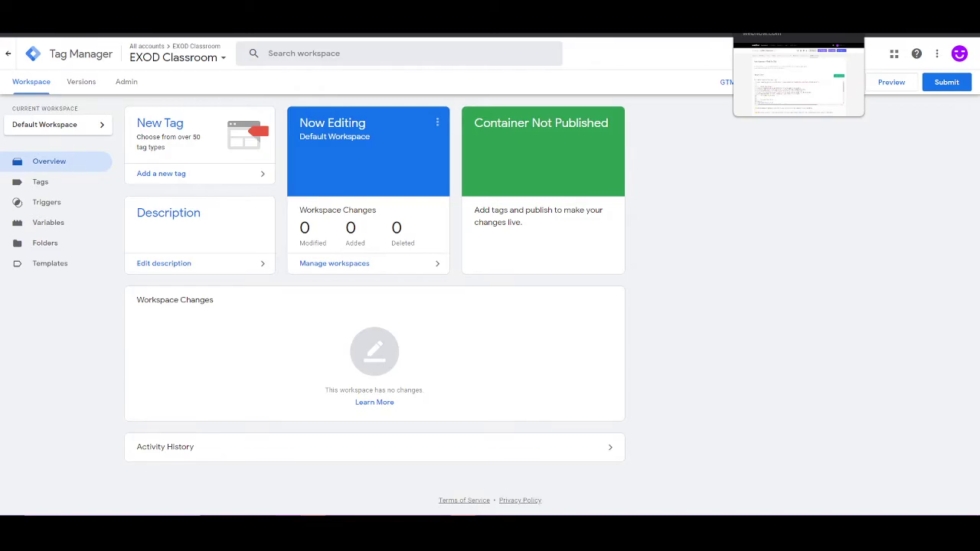
Step: Review the Webflow site's custom head code, then return to the Tag Manager workspace overview
click(795, 29)
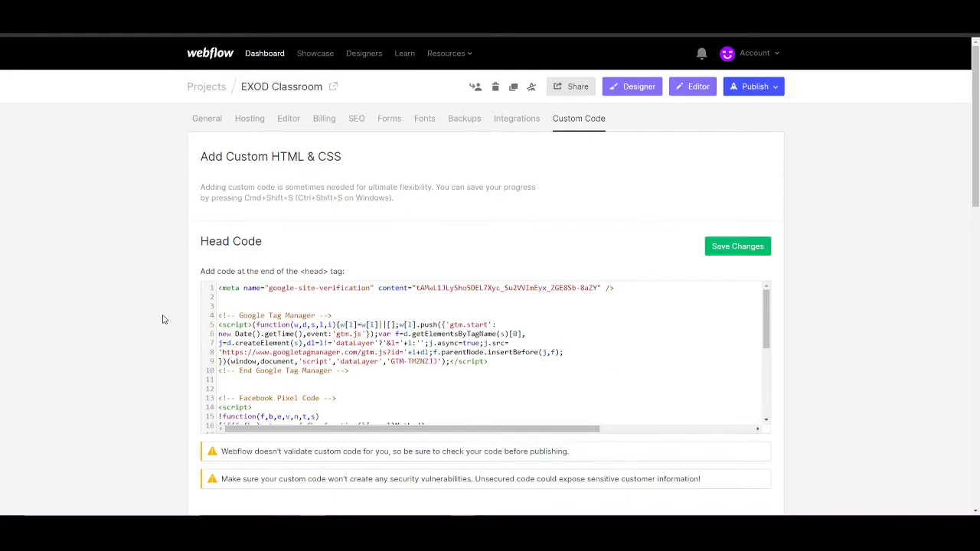
scroll(382, 360, down, 5)
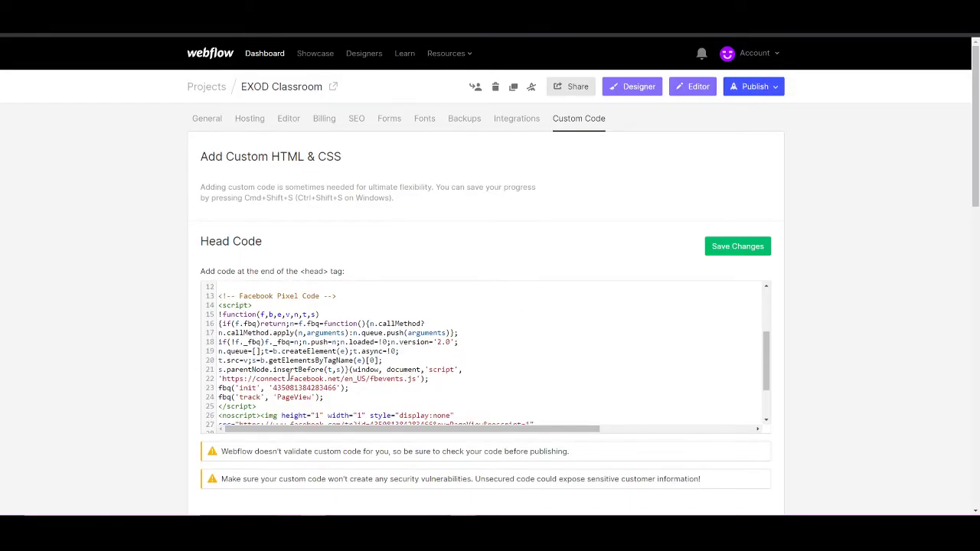
scroll(382, 360, up, 5)
click(711, 27)
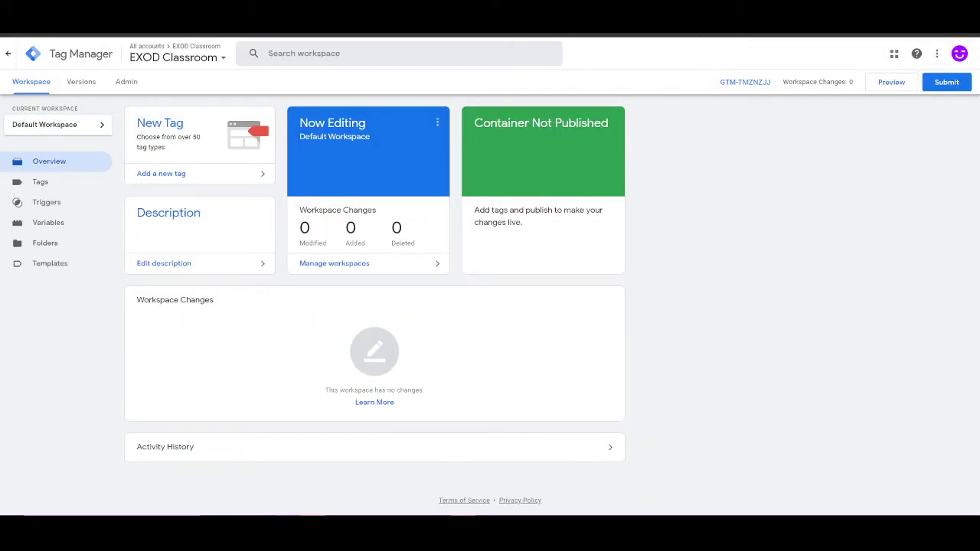
Step: Load analytics.google.com in a new browser tab
key(ctrl+t)
text(analytics.google.com)
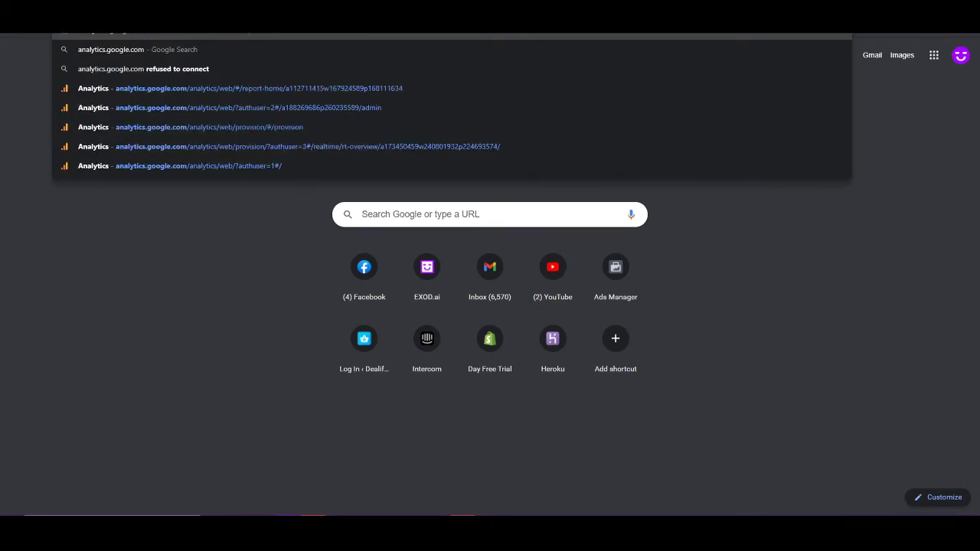
key(Return)
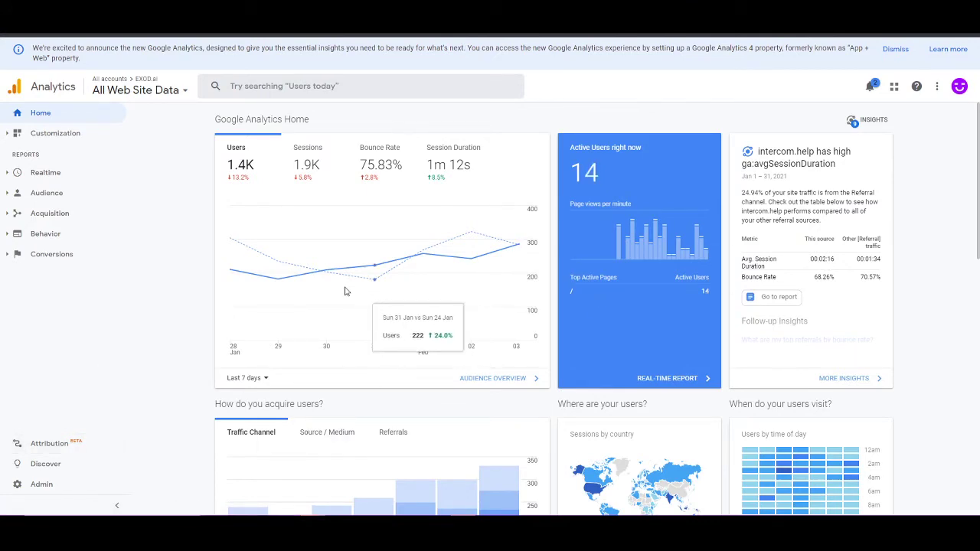
Step: Go to the Analytics Admin page and choose Create Property
scroll(361, 275, down, 3)
click(69, 484)
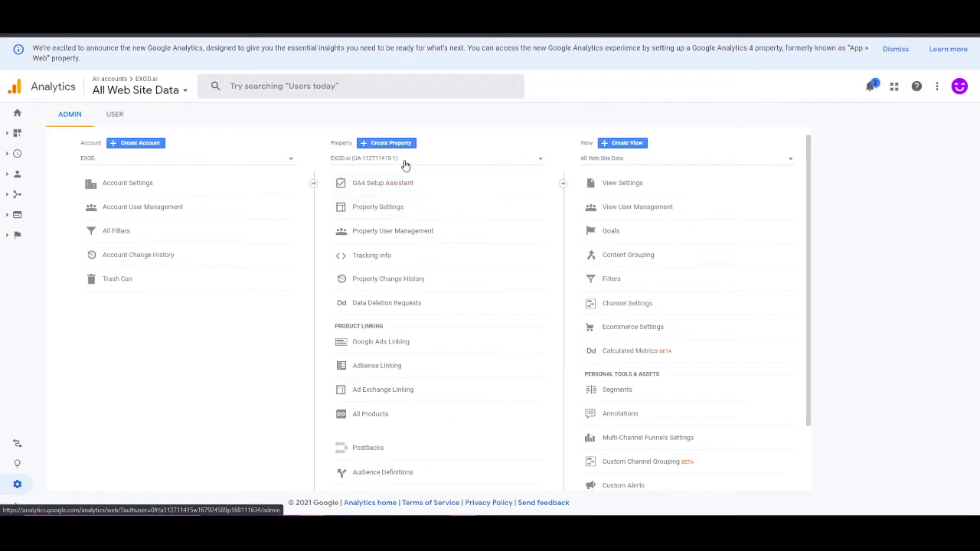
click(385, 144)
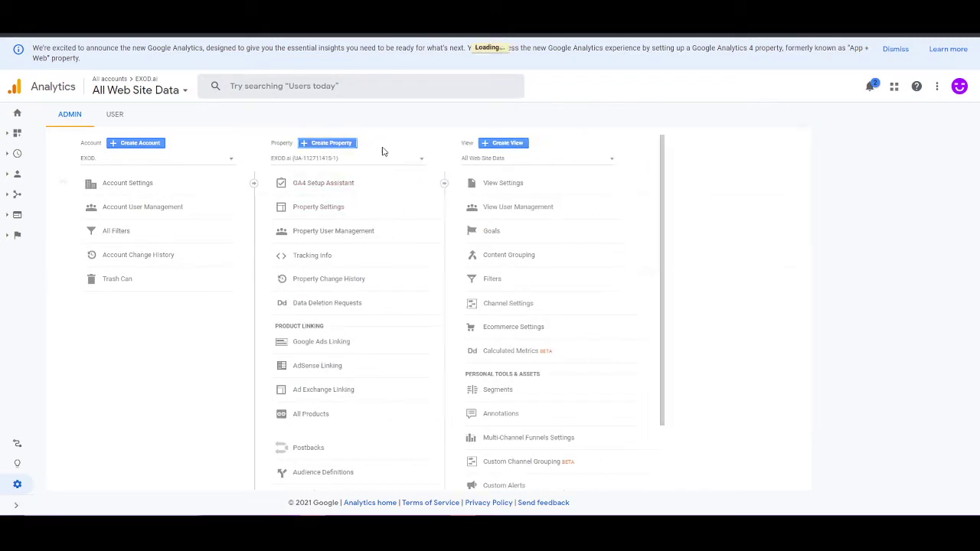
Step: Name the property EXOD Classroom, set the reporting time zone to Canada, Toronto Time, keep USD, and continue
click(227, 300)
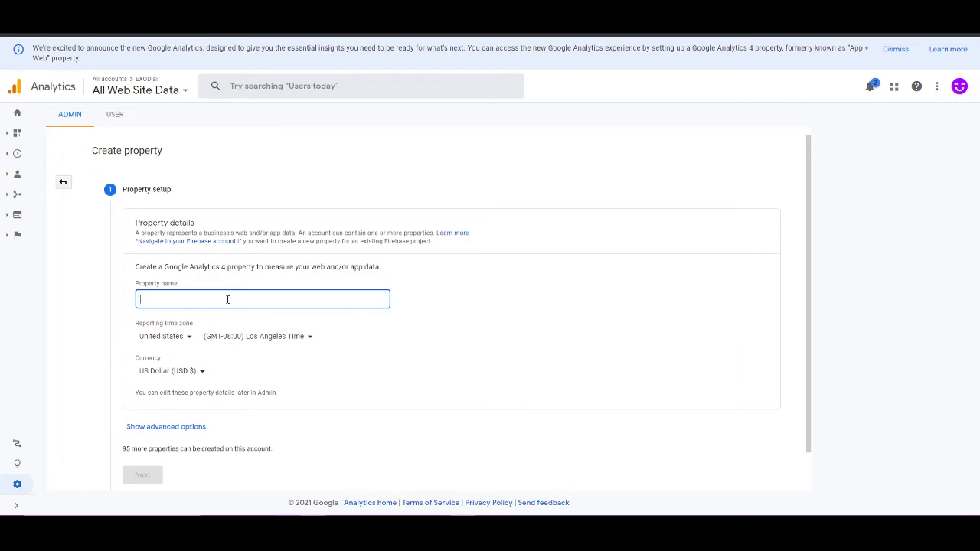
text(EXOD Classroom)
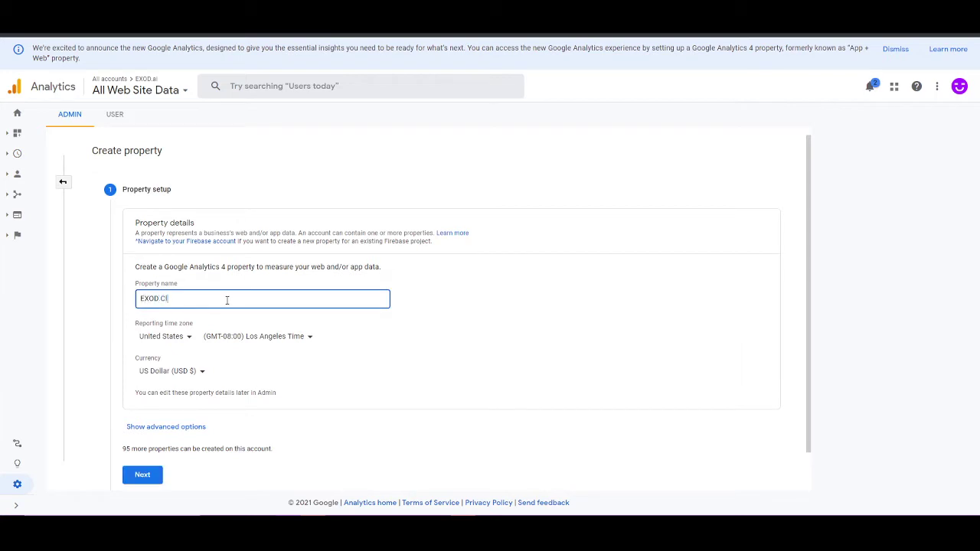
click(189, 337)
text(ca)
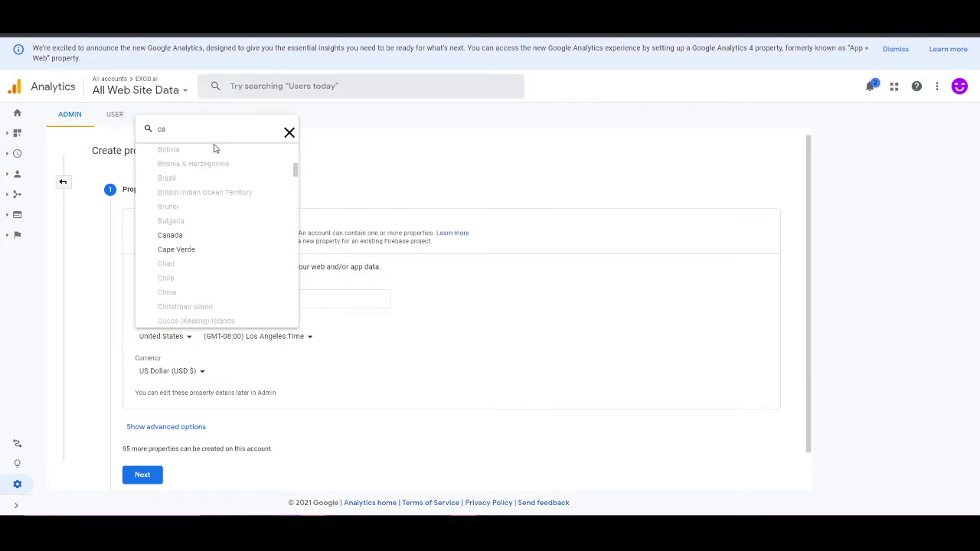
click(245, 377)
click(139, 412)
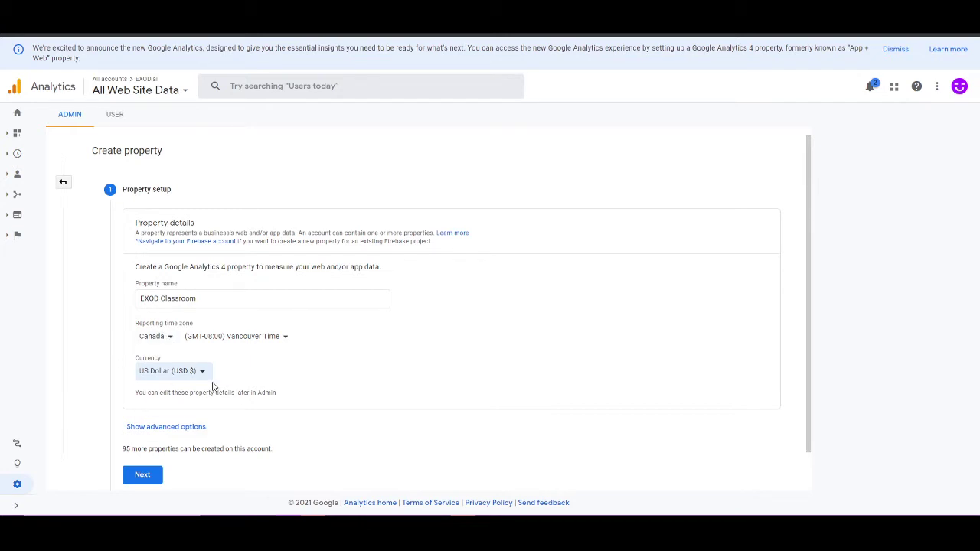
scroll(207, 389, down, 1)
click(255, 295)
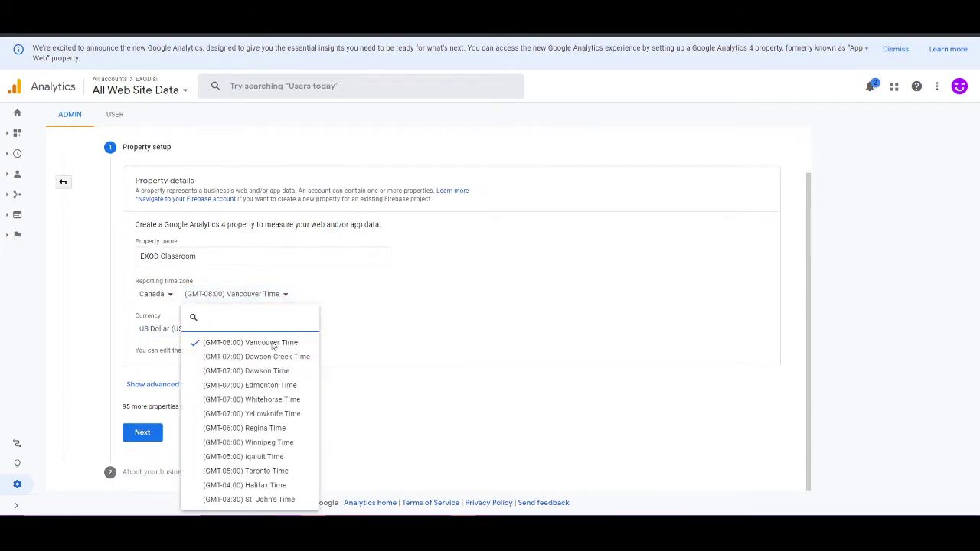
click(285, 475)
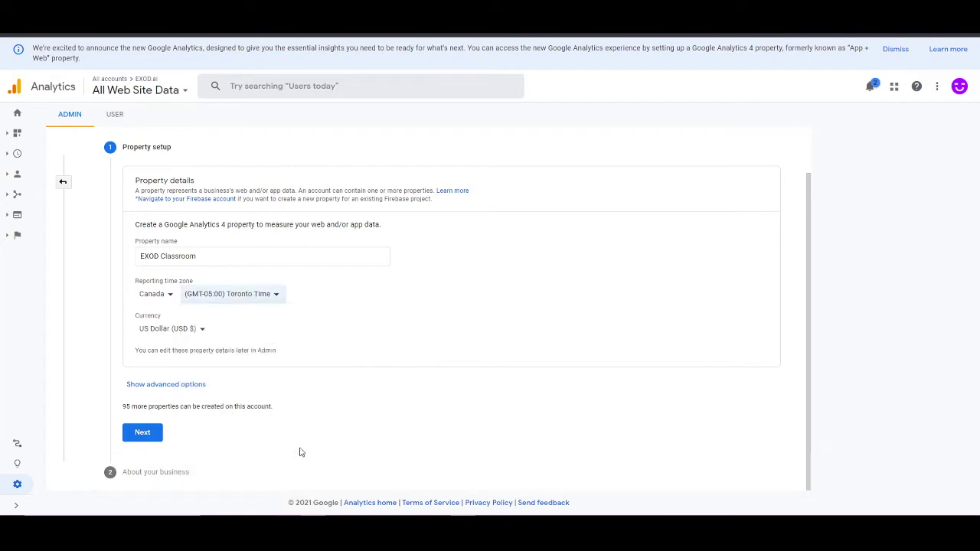
click(152, 434)
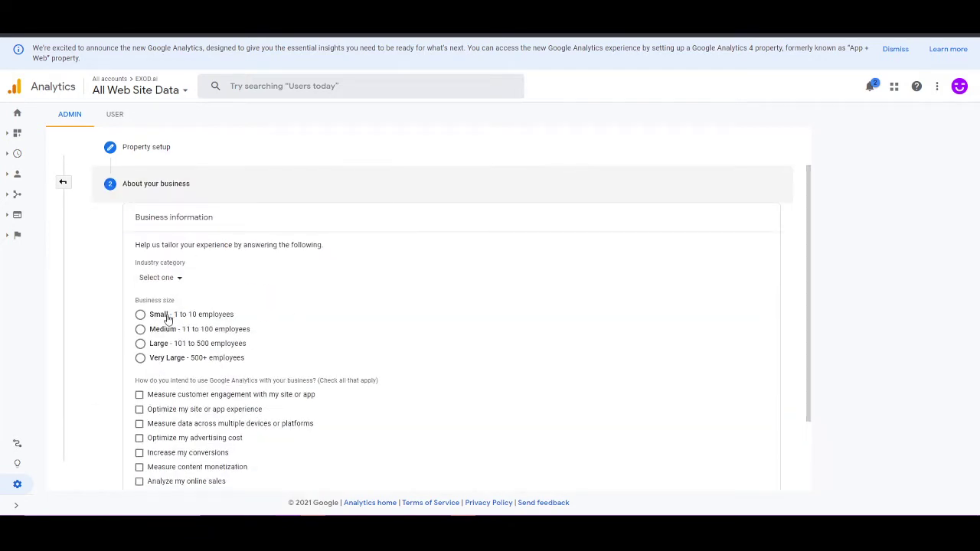
Step: Set the business size to Medium and the industry category to Online Communities
scroll(191, 295, down, 1)
click(140, 278)
click(172, 228)
scroll(180, 325, down, 3)
scroll(211, 350, down, 2)
click(205, 309)
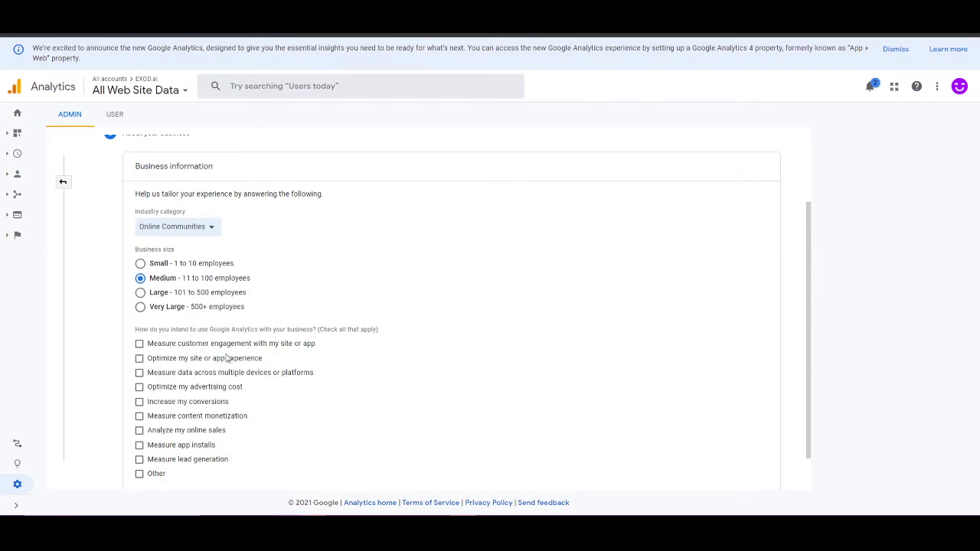
Step: Tick every intended-use option except Other and create the property
scroll(238, 353, down, 1)
click(138, 314)
click(139, 299)
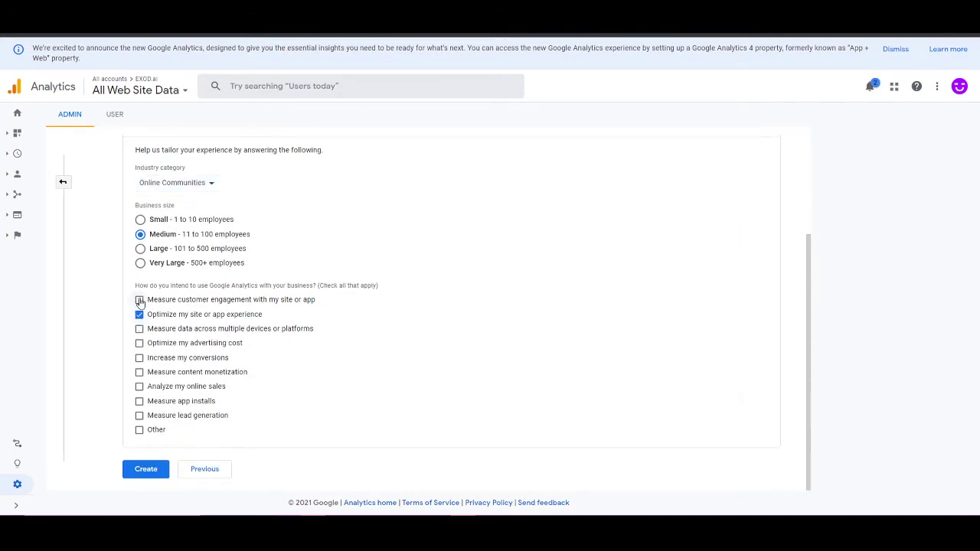
click(139, 330)
click(139, 343)
click(139, 357)
click(139, 373)
click(139, 387)
click(139, 401)
click(139, 416)
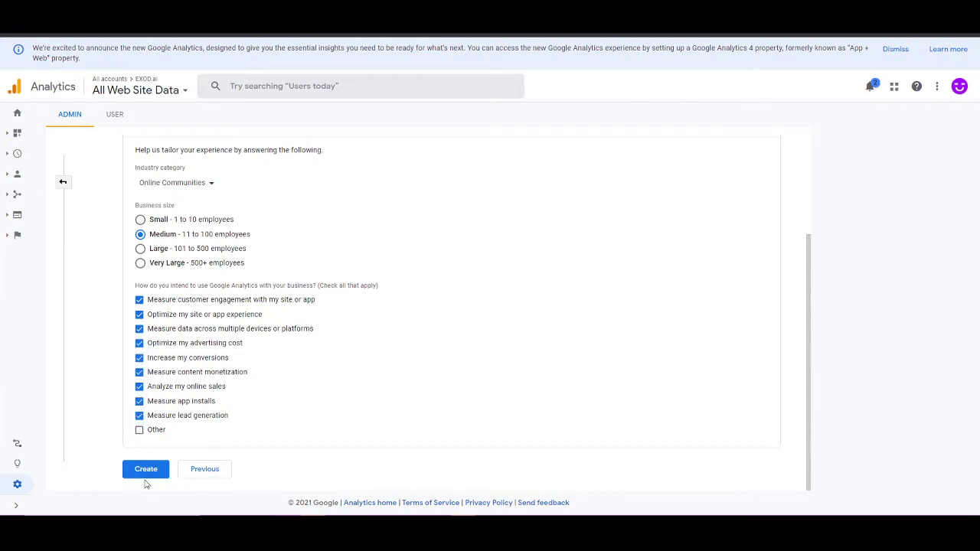
click(148, 469)
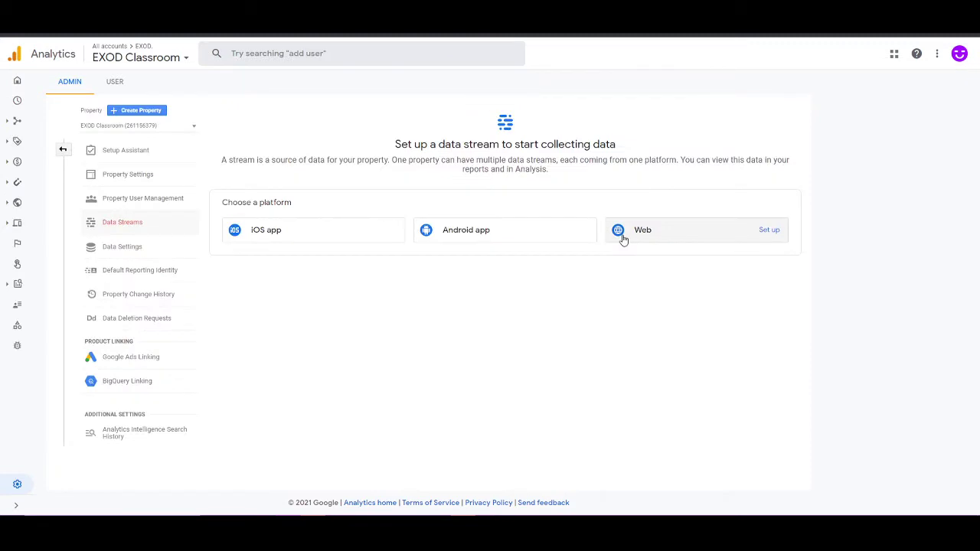
Step: Set up a web data stream for classroom.exod.ai named EXOD Classroom
click(696, 239)
click(696, 235)
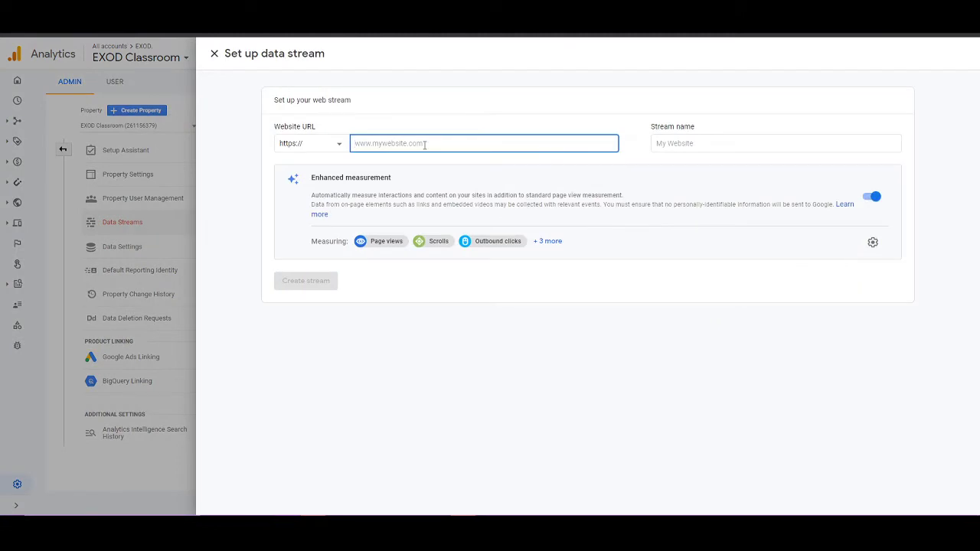
text(classroom.exod.ai)
click(760, 144)
text(EXOD C)
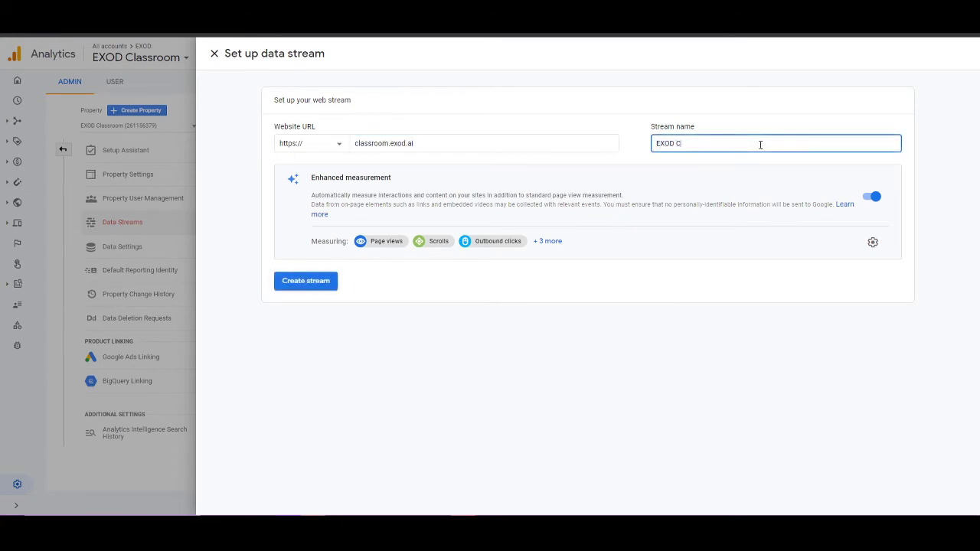
text(lassroom)
click(751, 157)
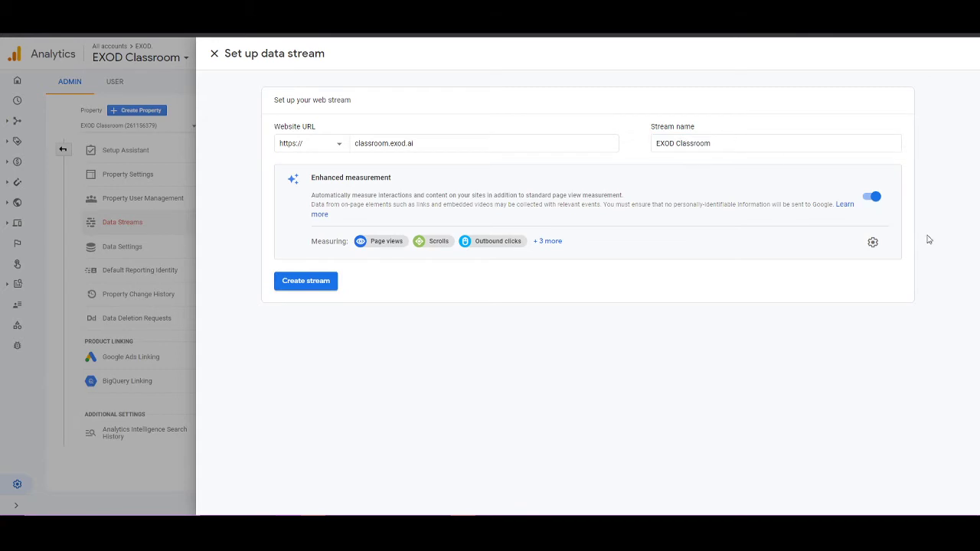
Step: Keep enhanced measurement on and create the web stream
click(871, 243)
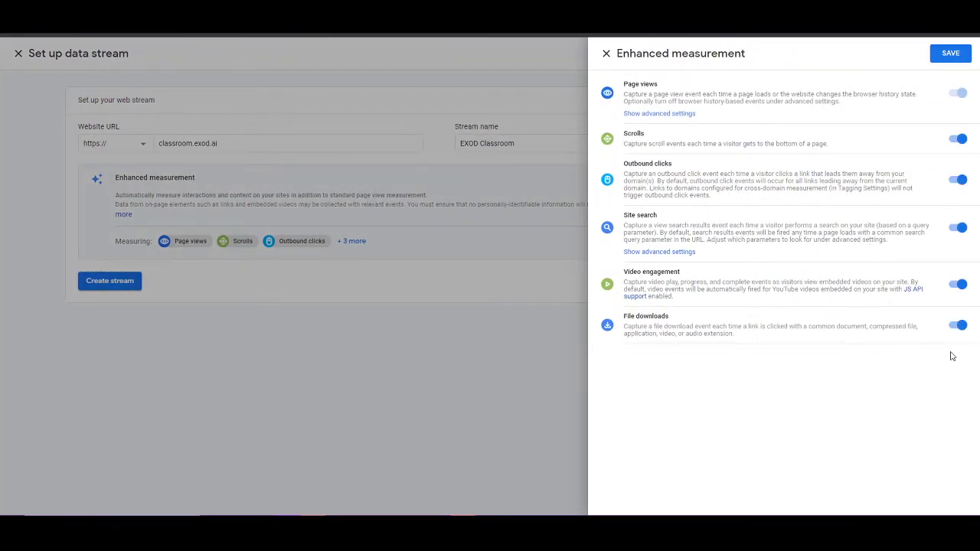
click(399, 364)
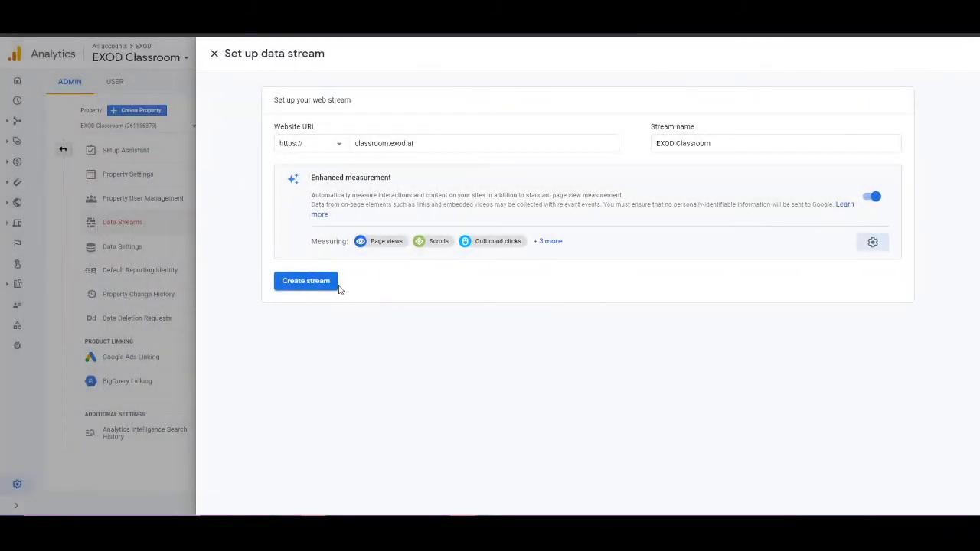
click(319, 282)
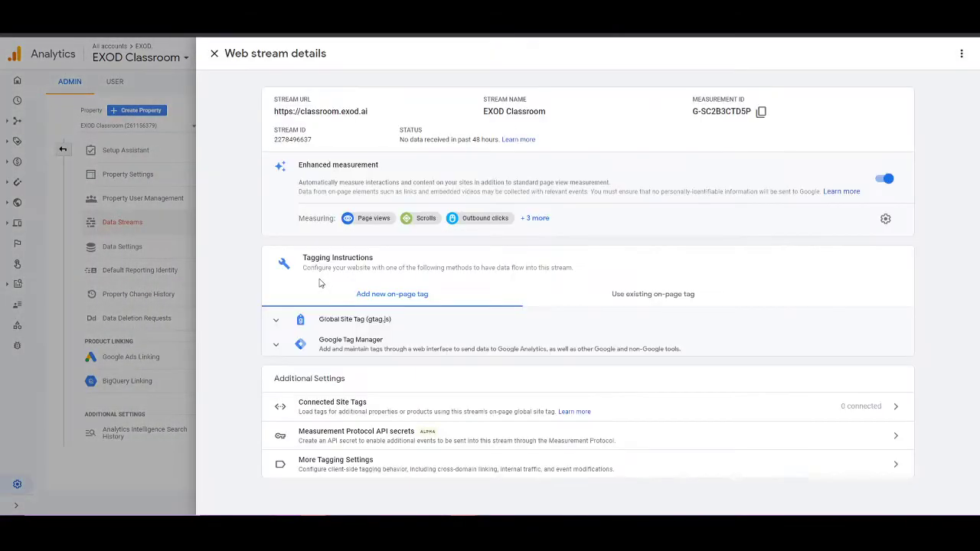
Step: Start a new Tag Manager tag of type Google Analytics: GA4 Configuration
click(346, 329)
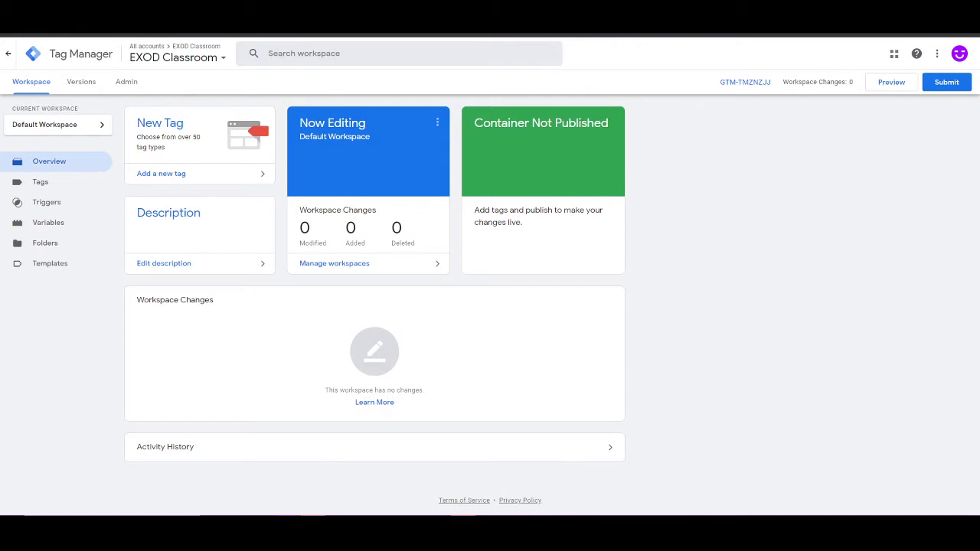
click(177, 173)
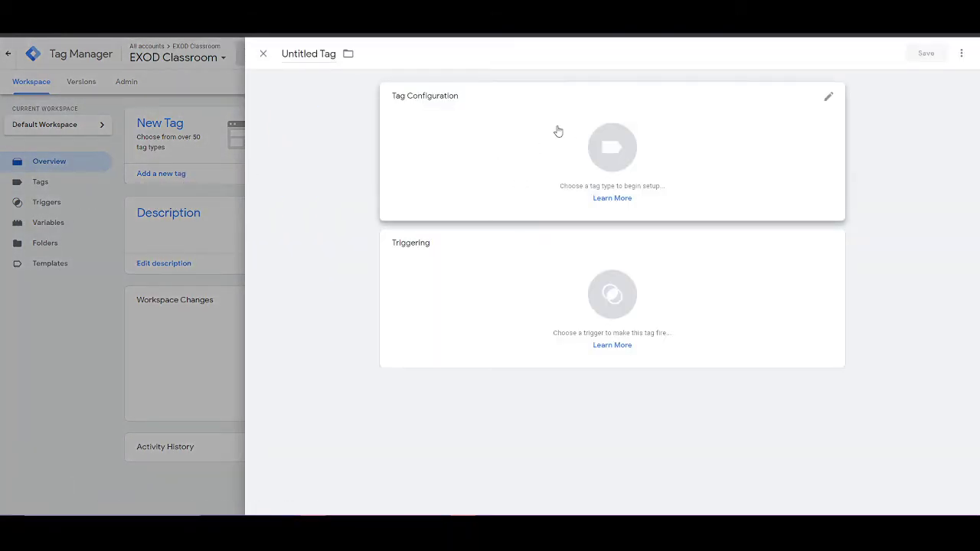
click(470, 149)
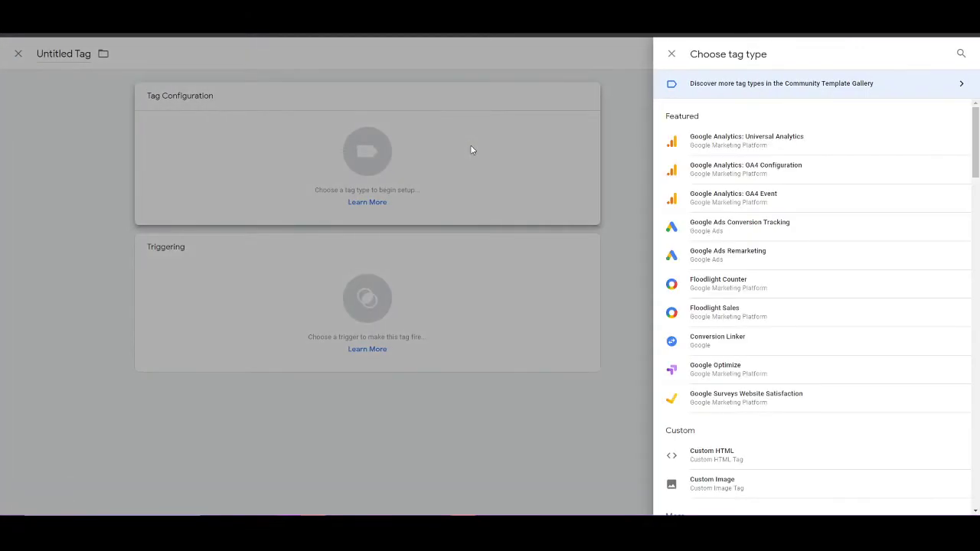
click(796, 173)
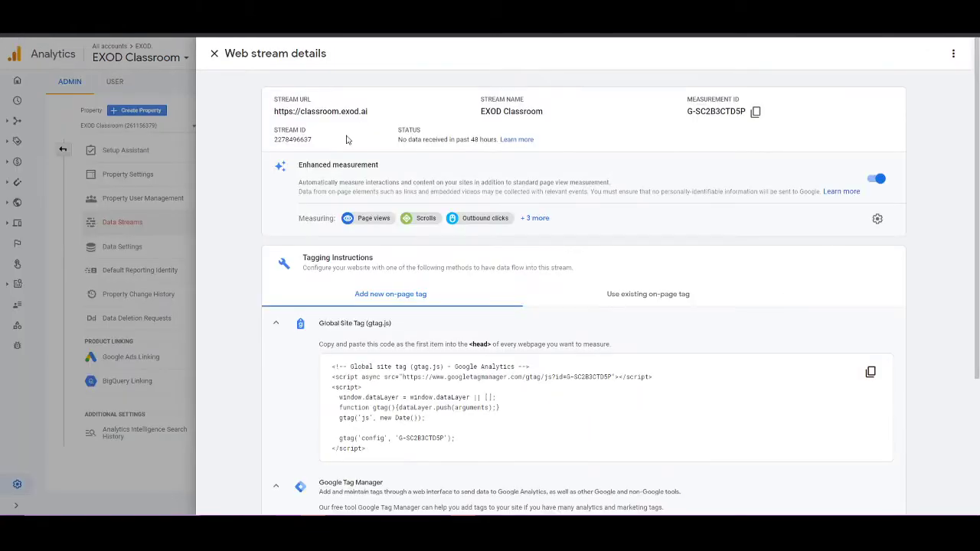
Step: Copy the stream's Measurement ID G-SC2B3CTD5P into the tag's Measurement ID field
drag(686, 108, 746, 111)
click(756, 112)
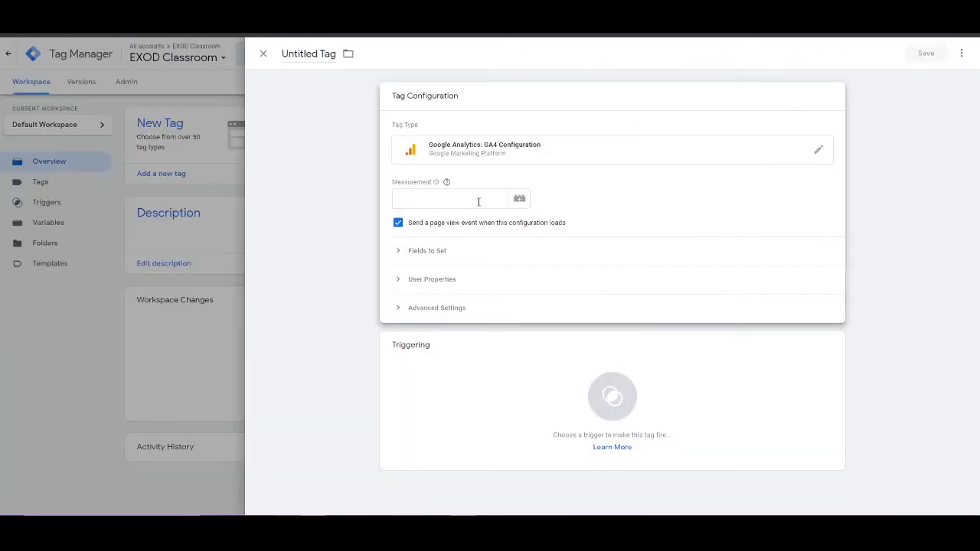
click(479, 201)
key(ctrl+v)
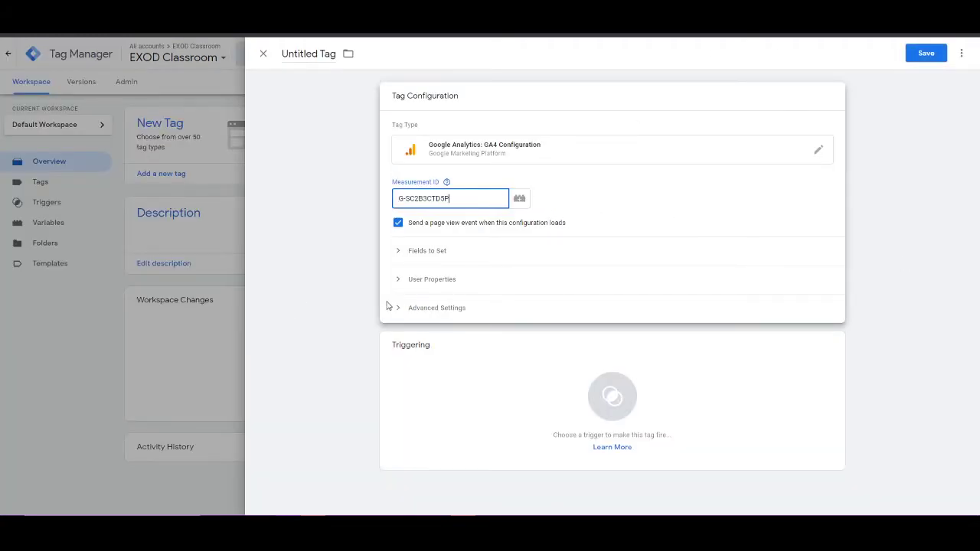
click(331, 286)
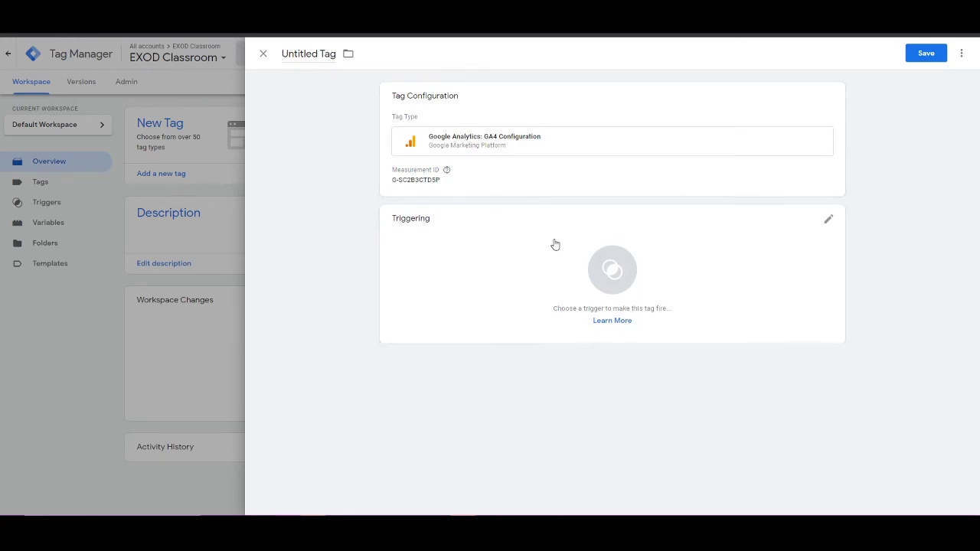
Step: Trigger the GA4 tag on All Pages and save it as Google Analytics GA4 Configuration
click(482, 256)
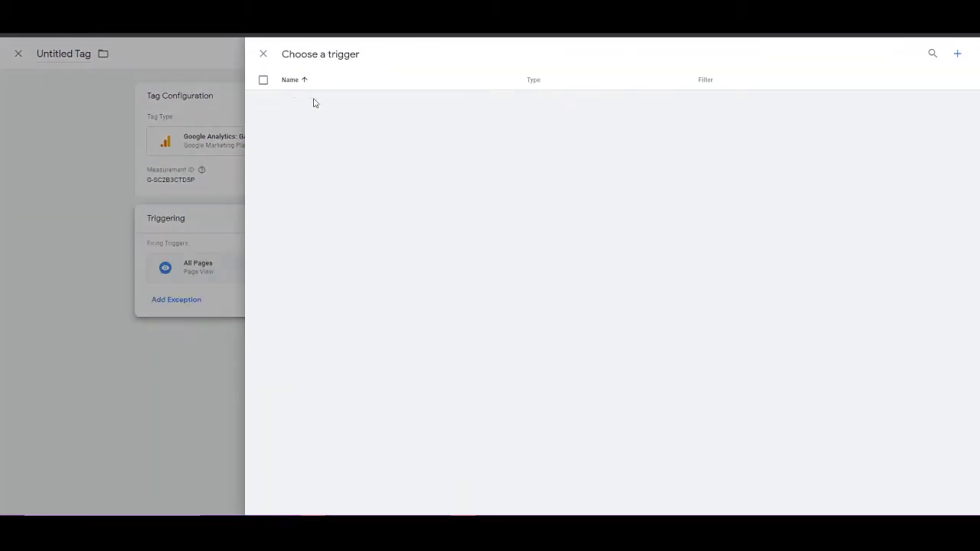
click(313, 100)
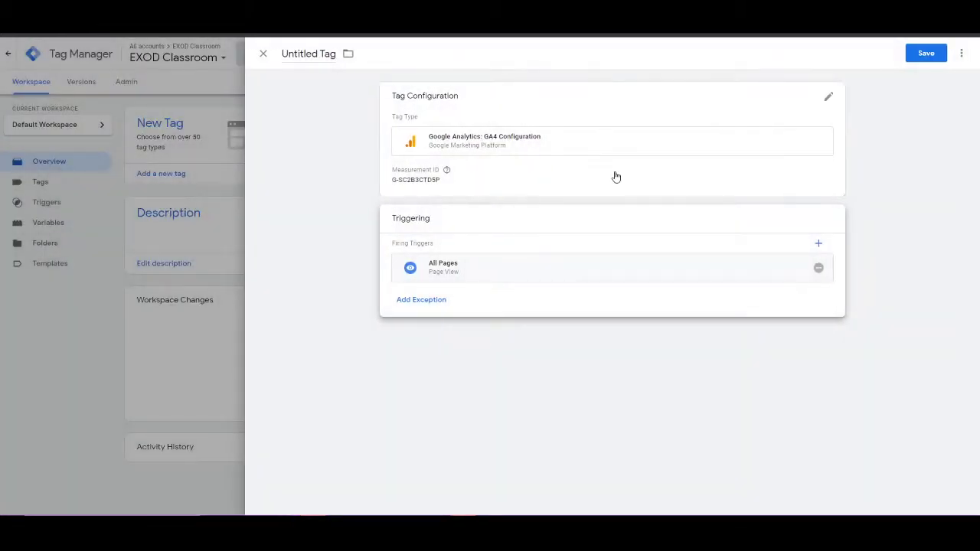
click(924, 57)
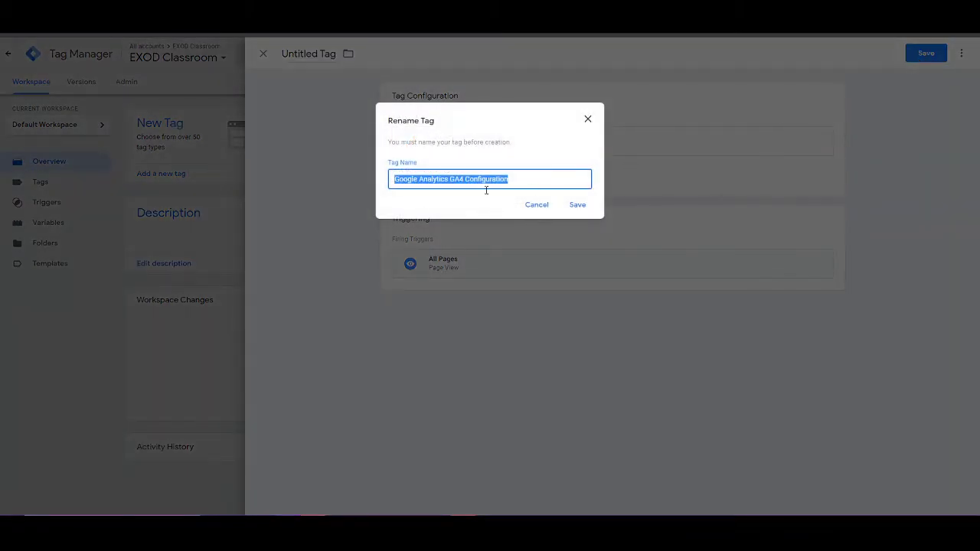
click(574, 206)
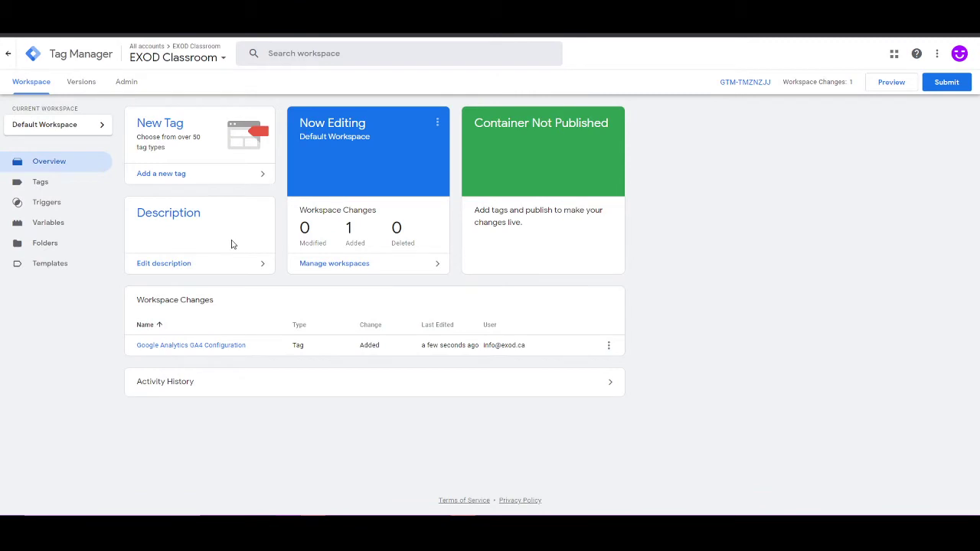
Step: Submit the workspace changes and publish them as Version 1 - Added GA4
click(944, 84)
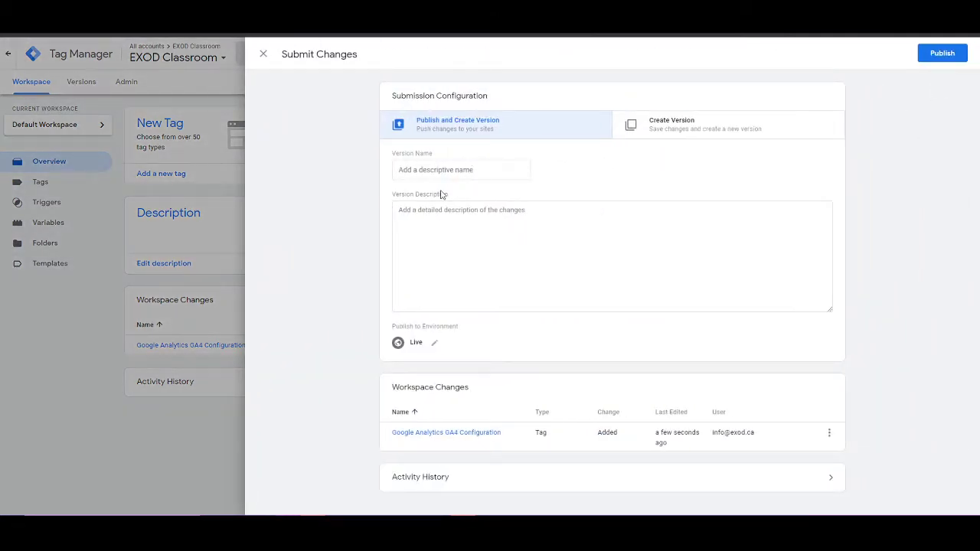
click(440, 169)
text(Added GA4)
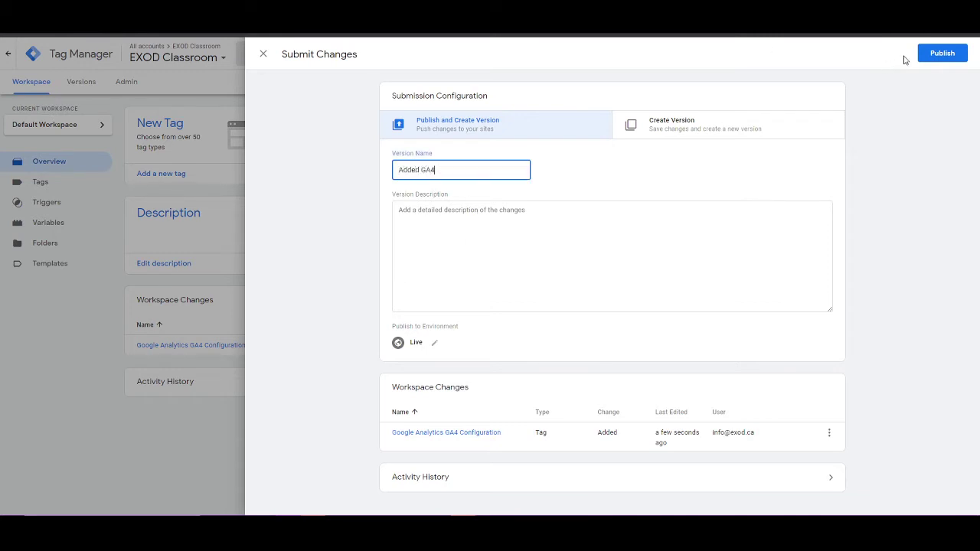
click(937, 53)
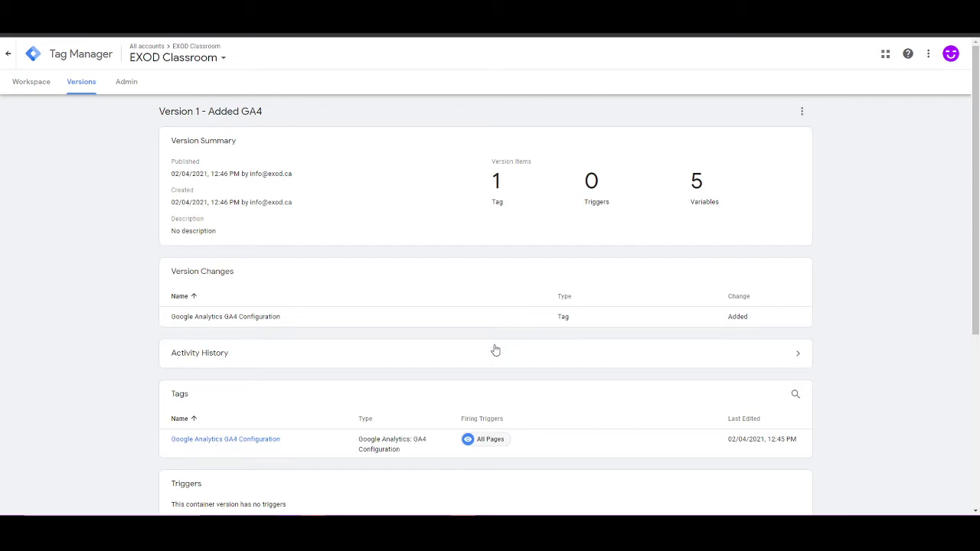
scroll(435, 389, down, 3)
scroll(528, 407, up, 3)
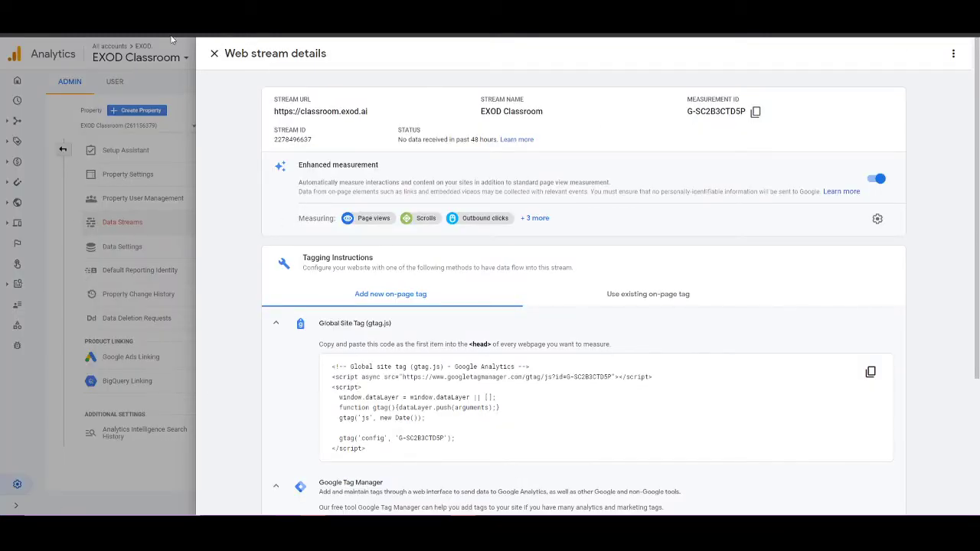
Step: Open Analytics Realtime, load the EXOD site in a new tab, and switch back to Analytics
click(214, 54)
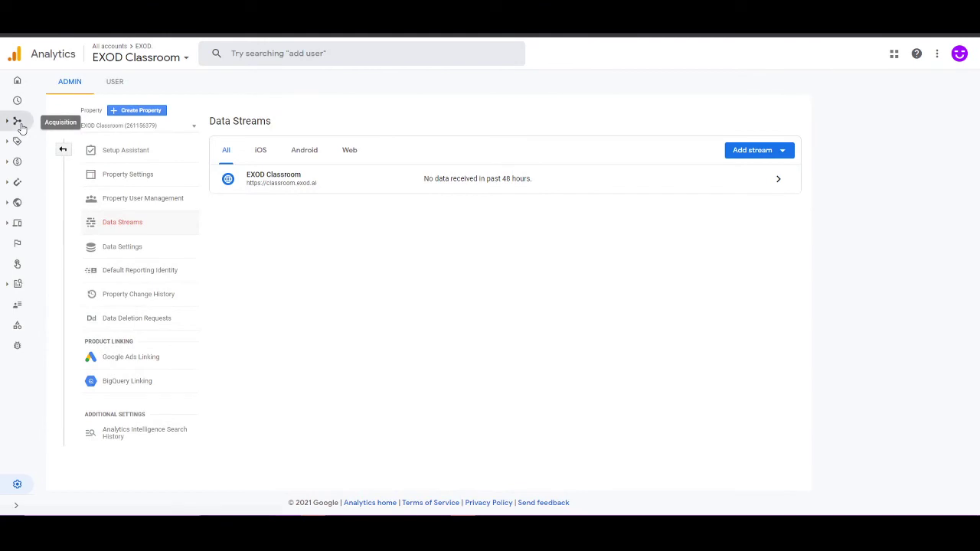
click(17, 100)
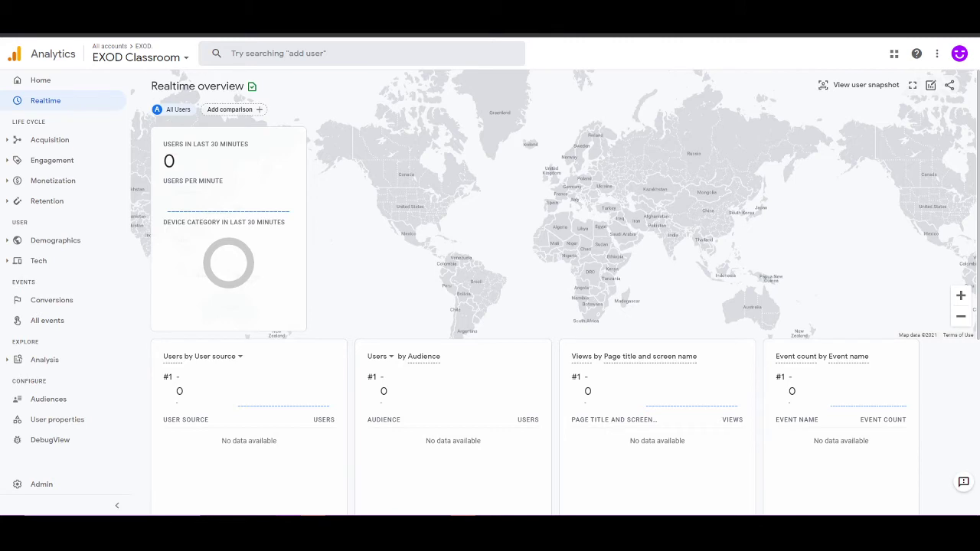
key(ctrl+t)
text(exod)
key(Return)
key(ctrl+shift+Tab)
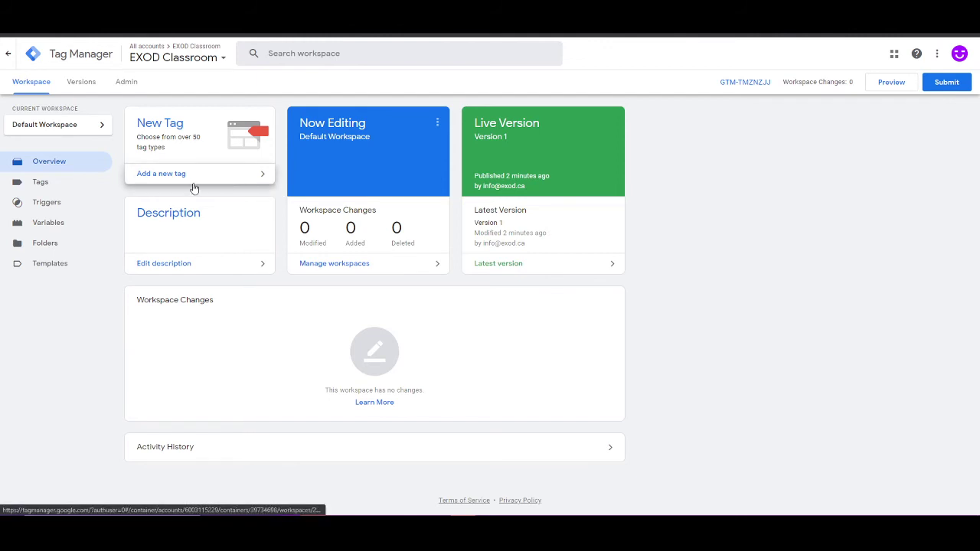
Step: Add a second Tag Manager tag and choose Custom HTML as its tag type
click(217, 175)
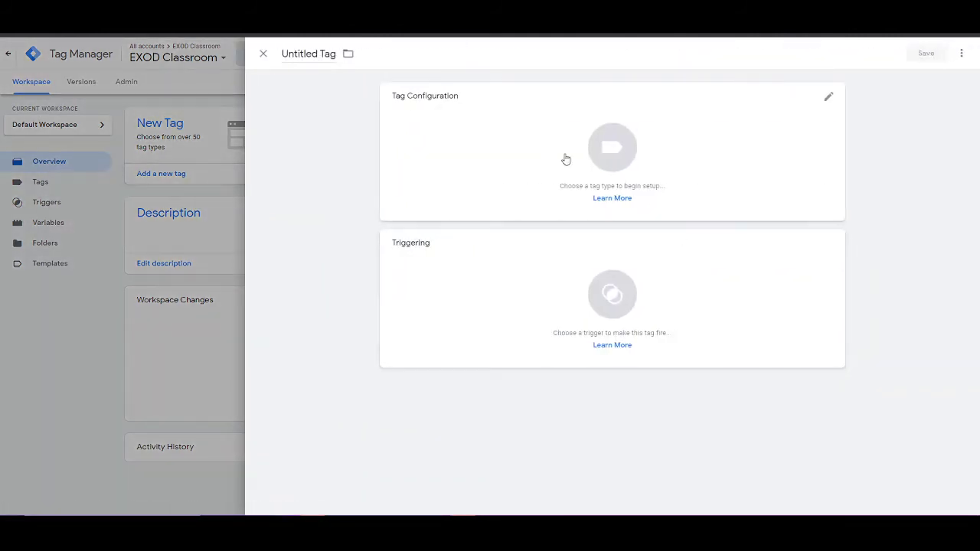
click(517, 151)
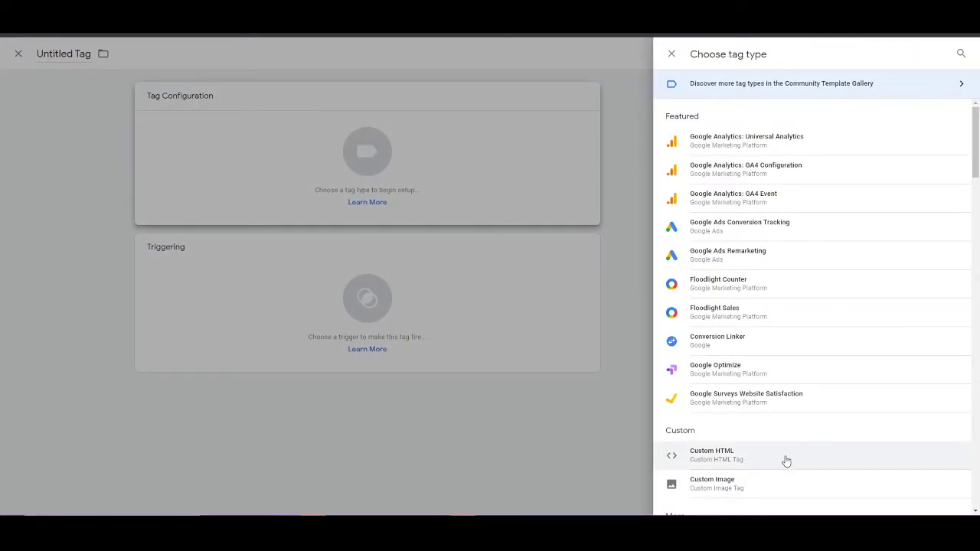
click(759, 465)
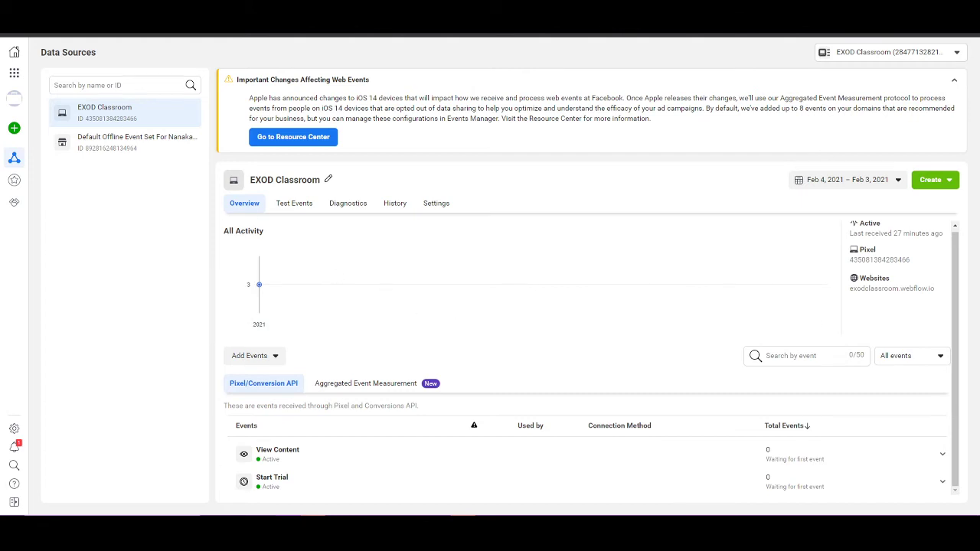
Step: Copy the pixel base code from Events Manager's manual install option and paste it into the Custom HTML tag
click(256, 356)
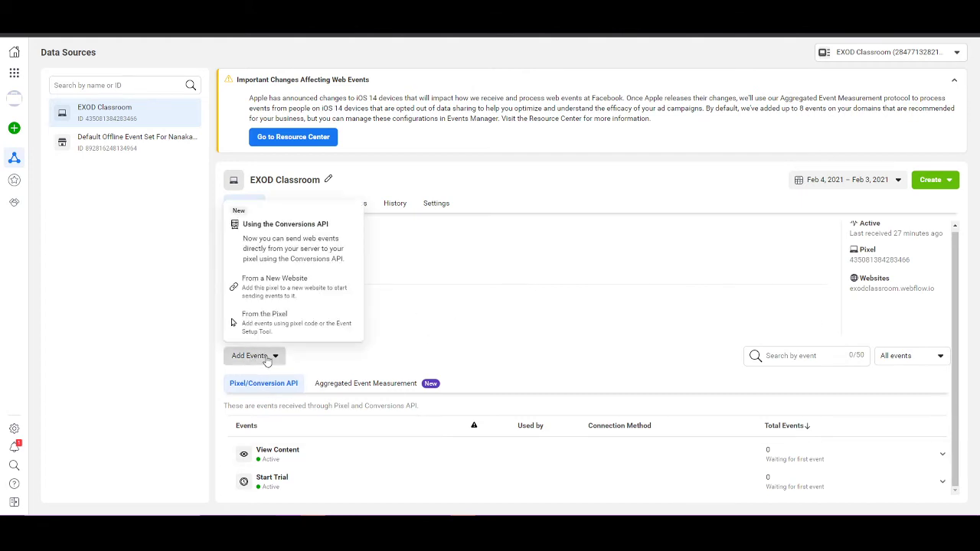
click(253, 289)
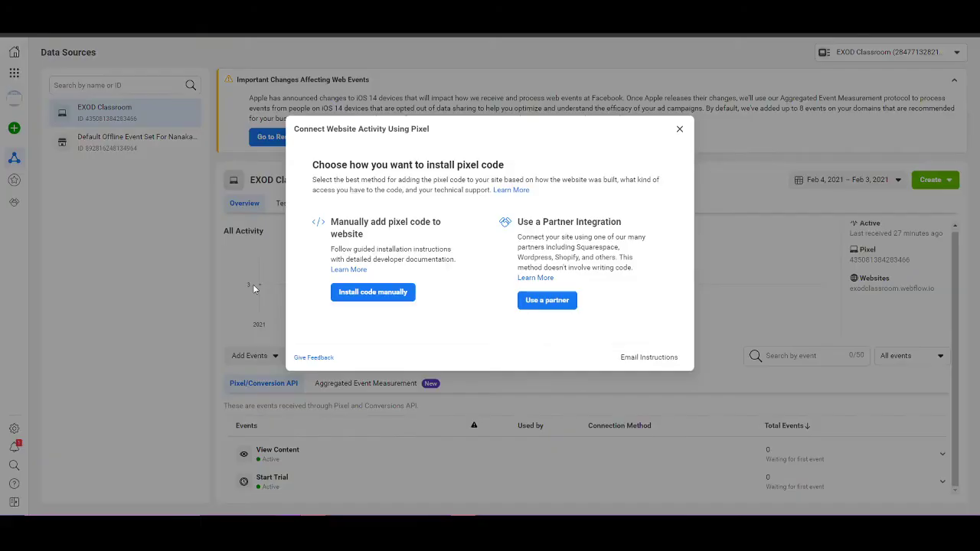
click(390, 299)
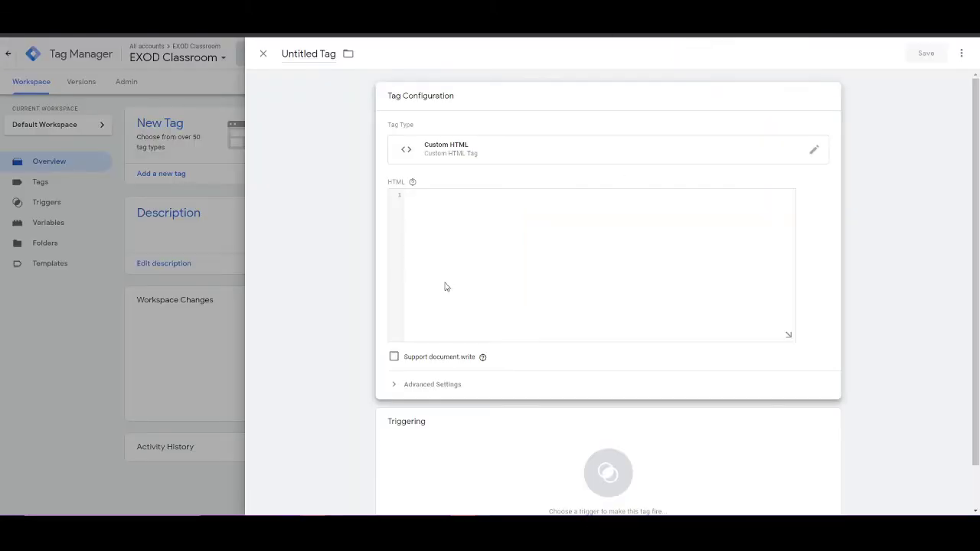
click(492, 247)
key(ctrl+v)
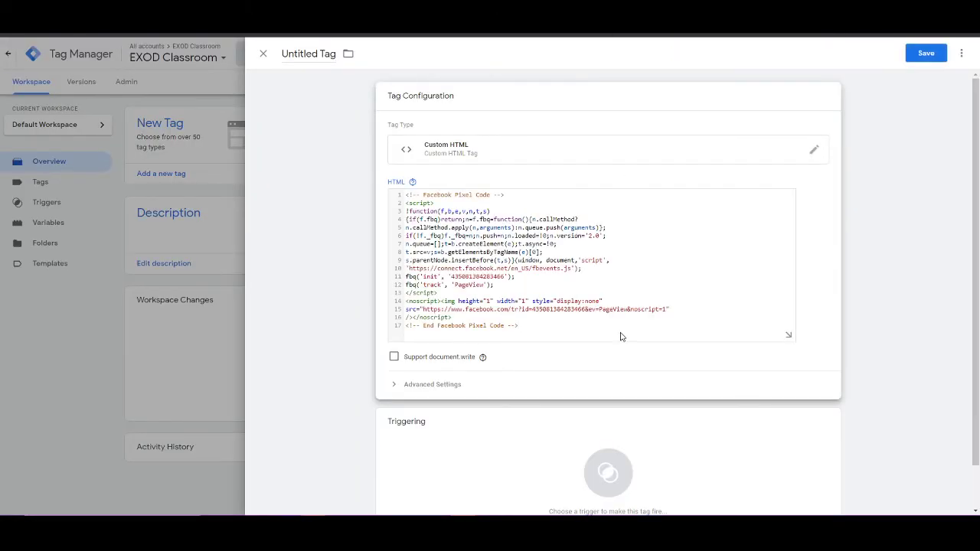
Step: Set the Custom HTML tag to fire on All Pages and save it as 'FACEBOOK PIXEL'
scroll(439, 319, down, 1)
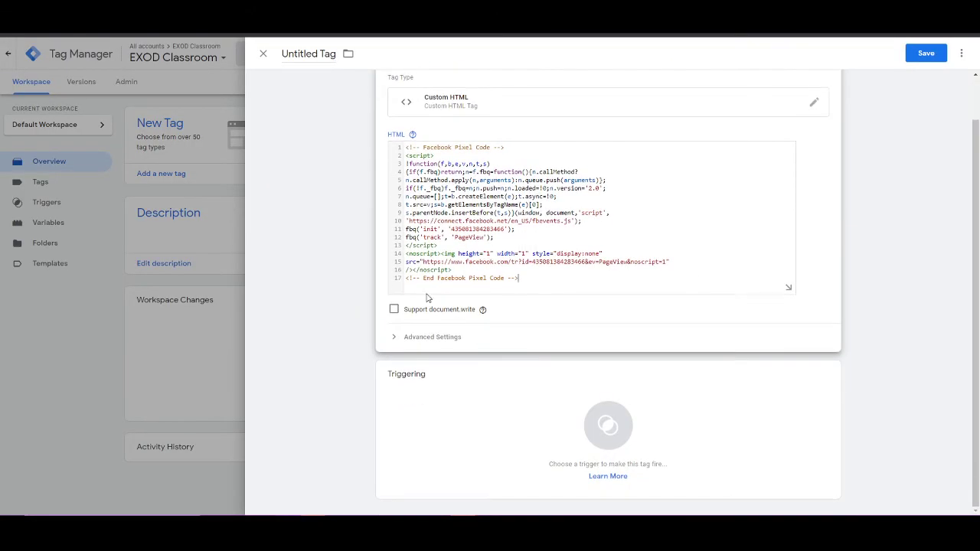
click(535, 423)
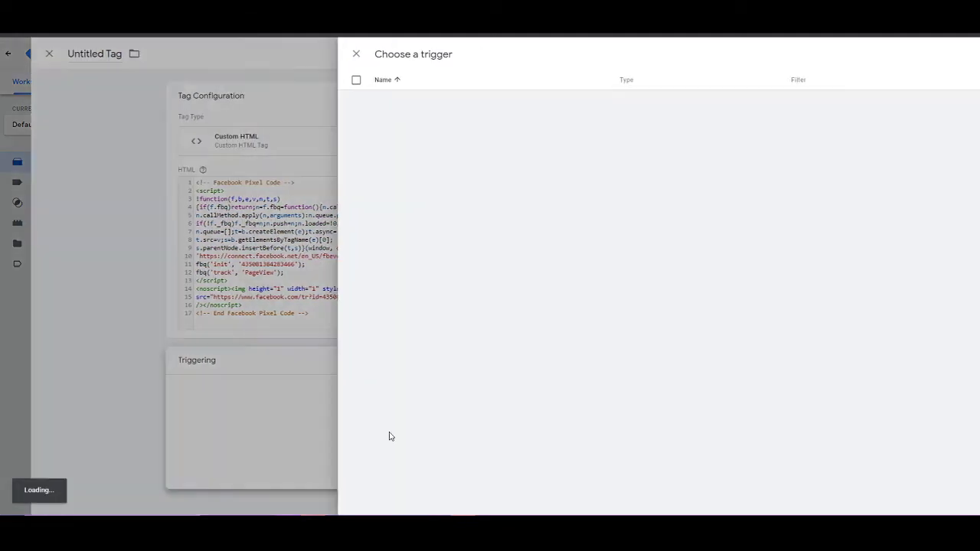
click(297, 100)
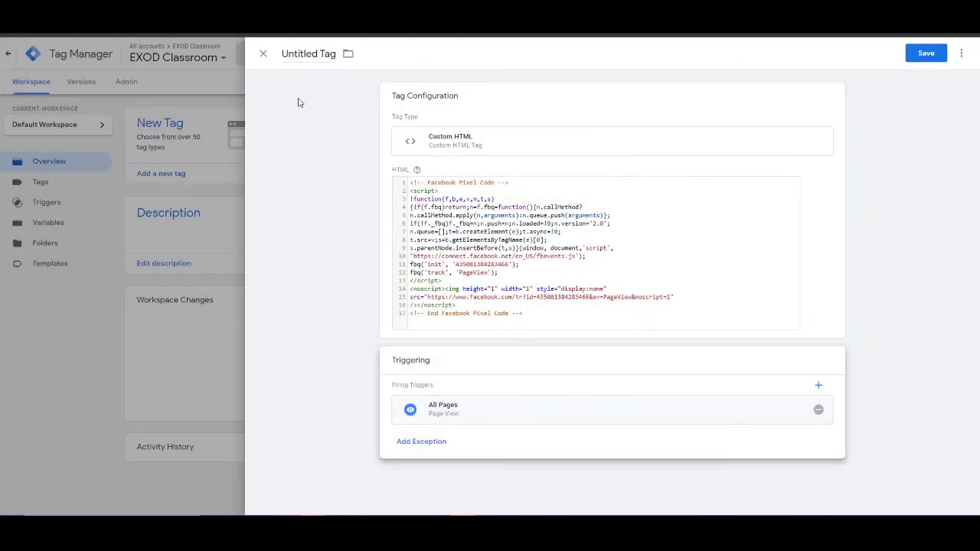
click(925, 54)
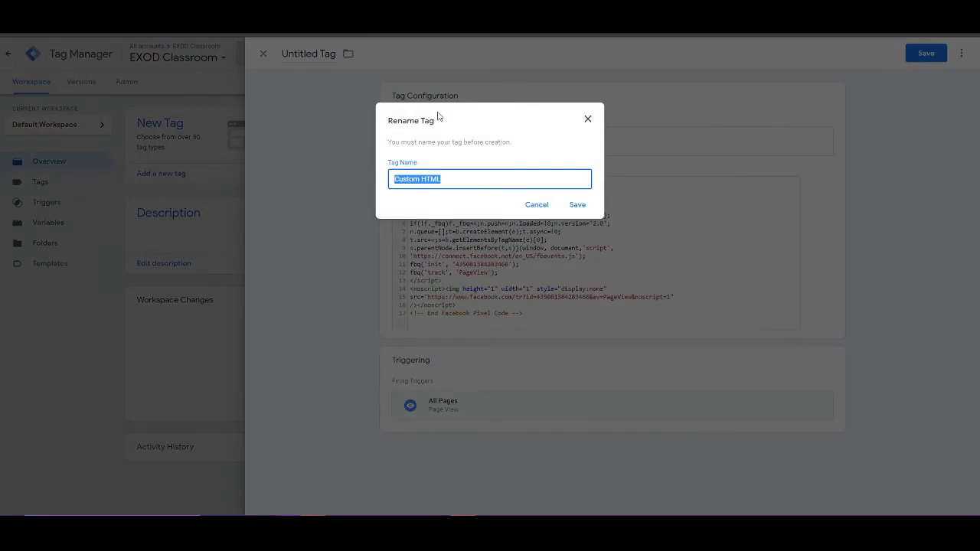
text(FACEBOOK PIXE)
click(577, 204)
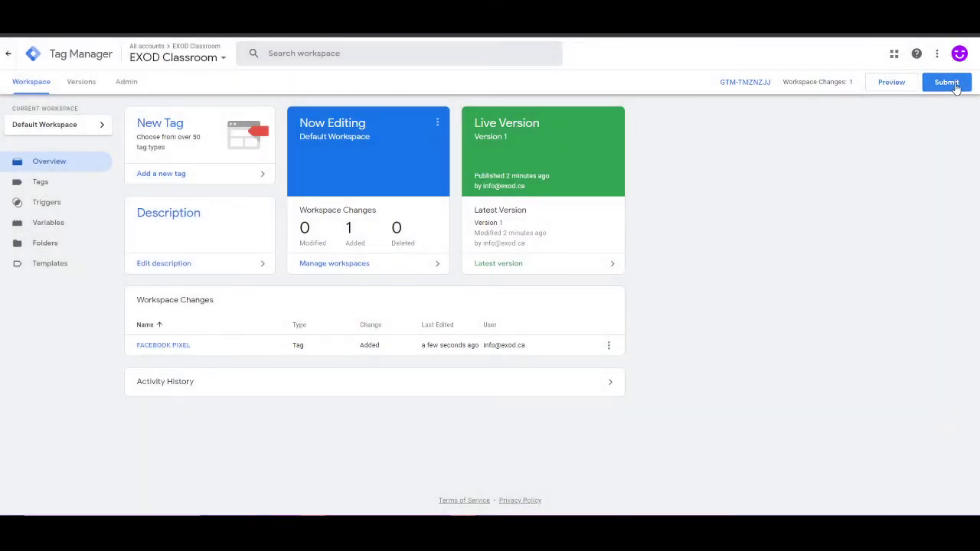
Step: Submit and publish the workspace changes as a new version named 'Pixel'
click(945, 81)
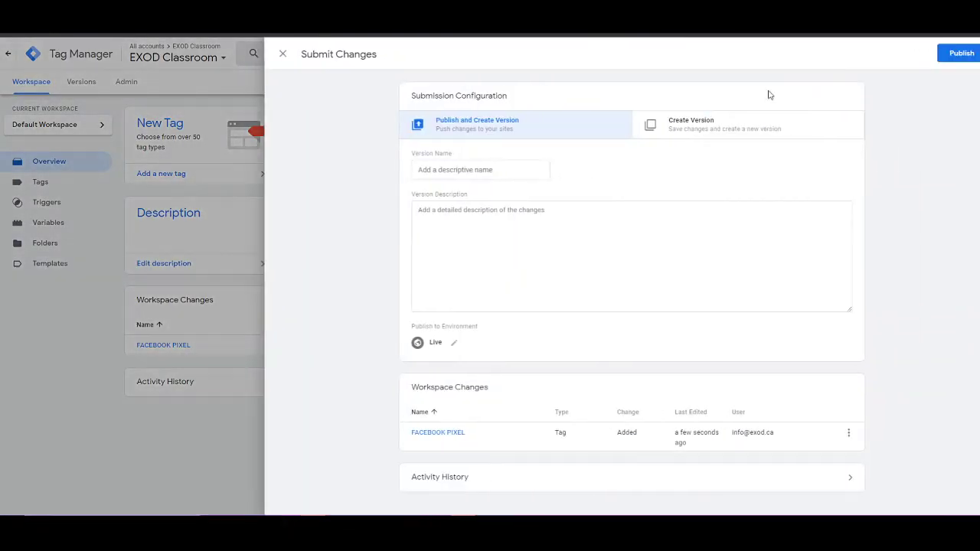
click(959, 59)
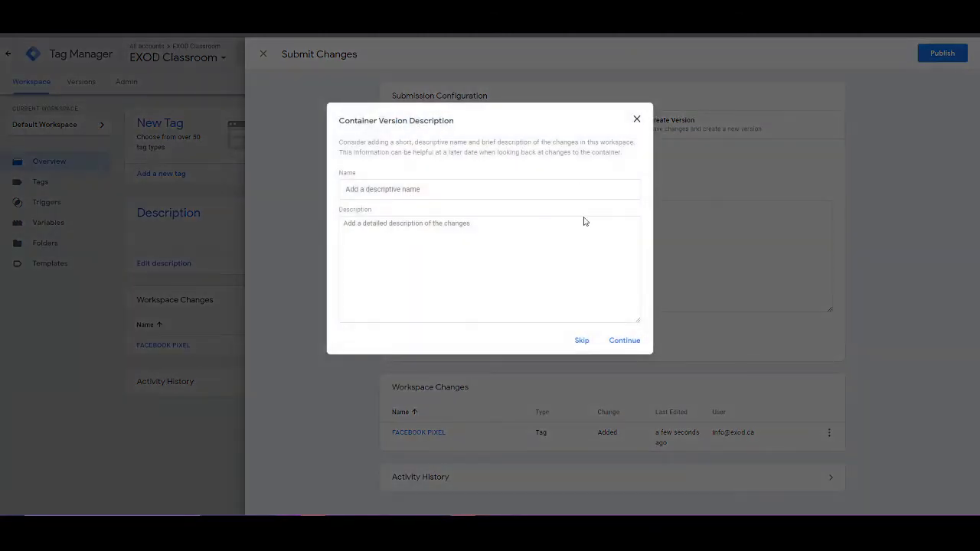
click(472, 188)
text(Pixel)
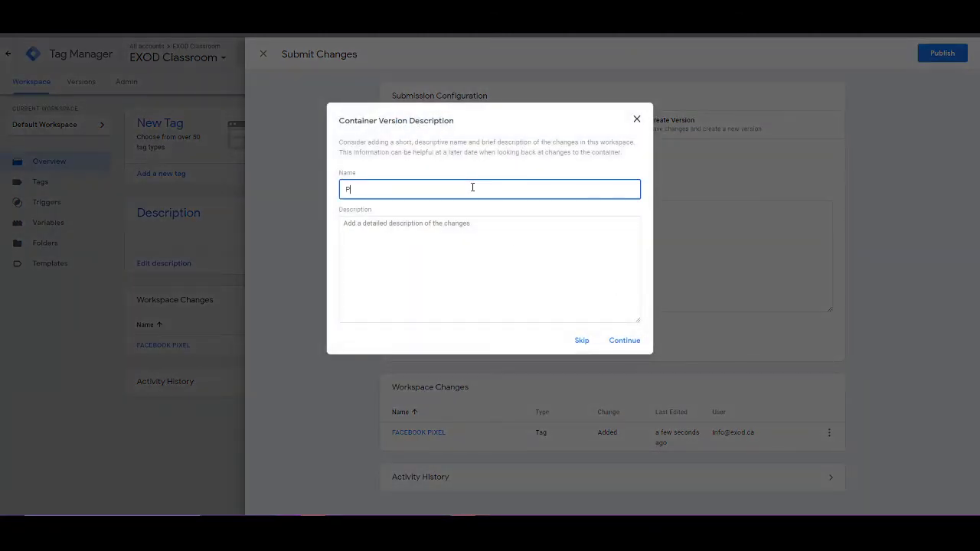
click(624, 341)
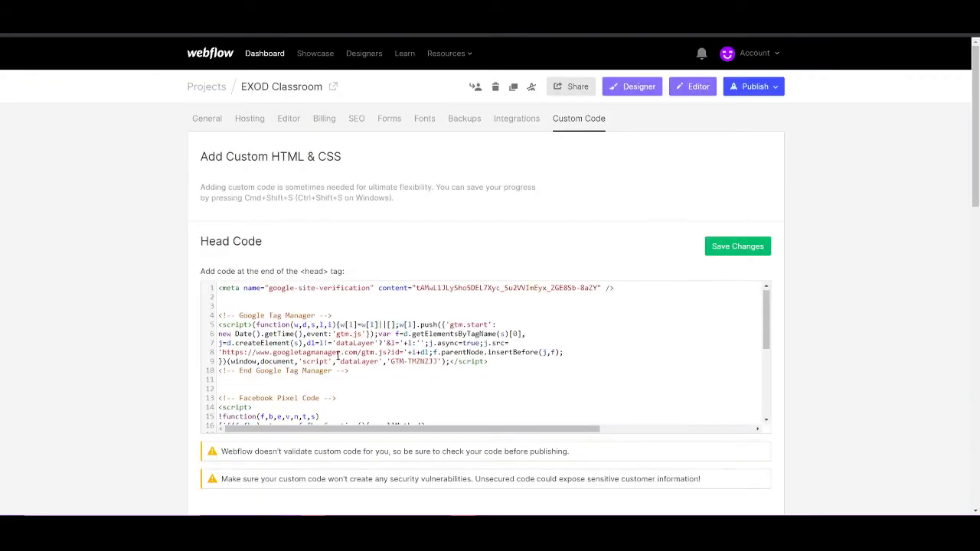
Step: Delete the Facebook Pixel code from Webflow's head code, keep the Tag Manager snippet, and open Publish
scroll(222, 295, down, 2)
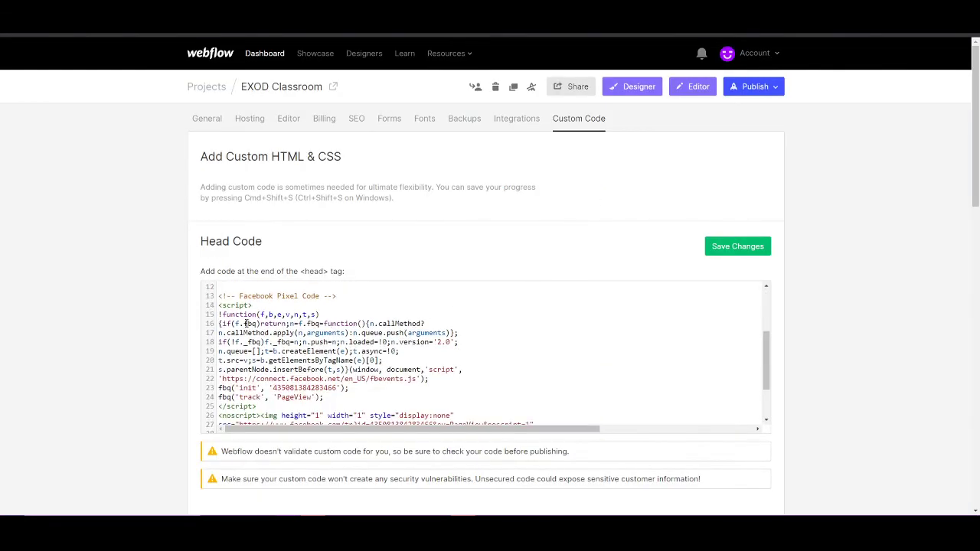
drag(221, 295, 425, 391)
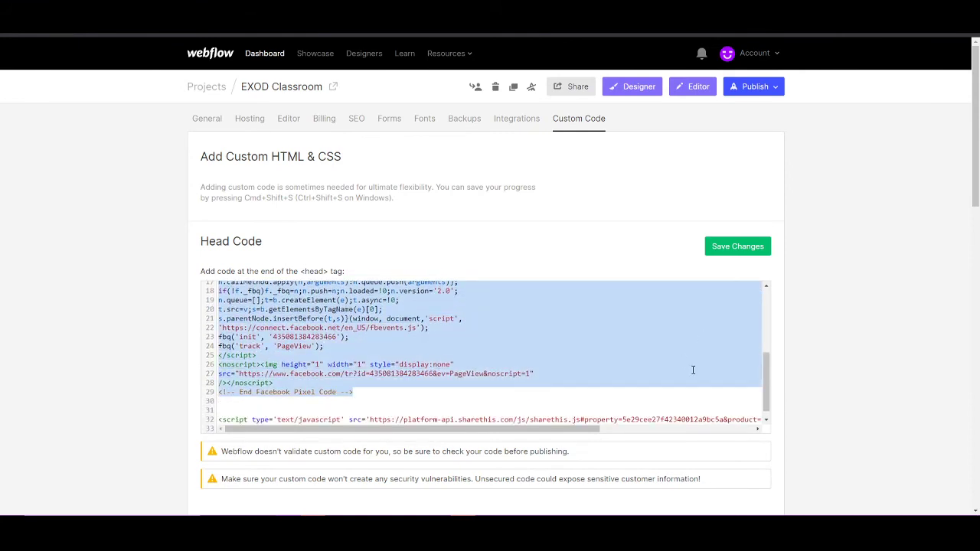
key(BackSpace)
scroll(503, 329, up, 2)
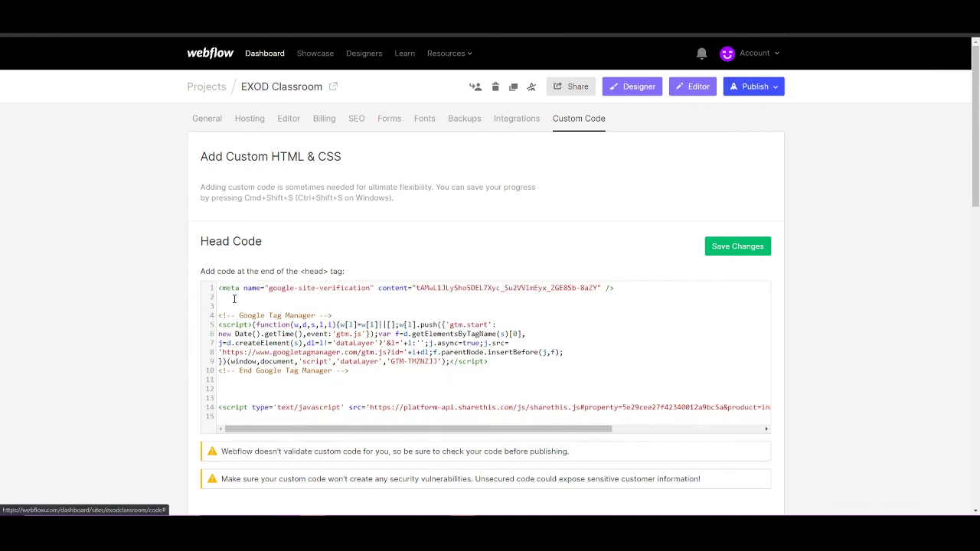
click(234, 390)
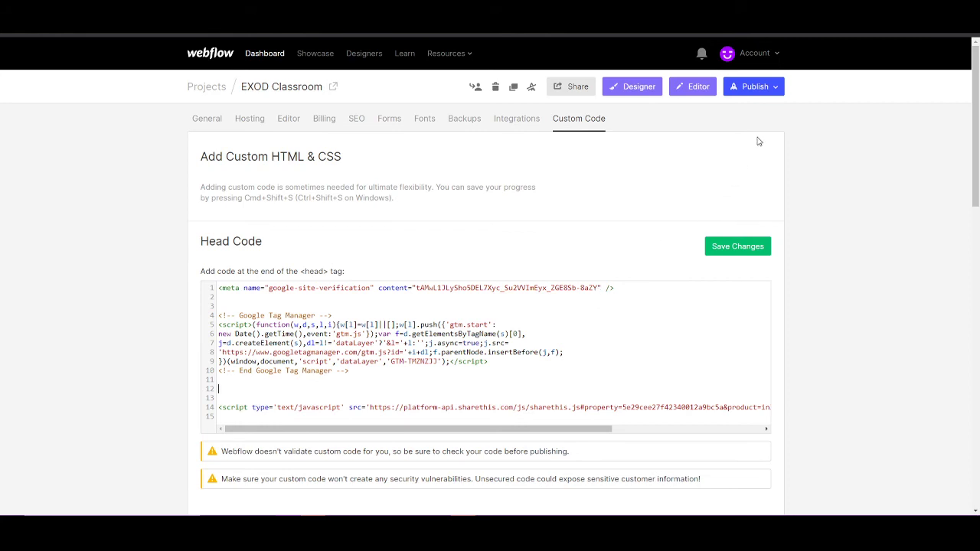
click(767, 89)
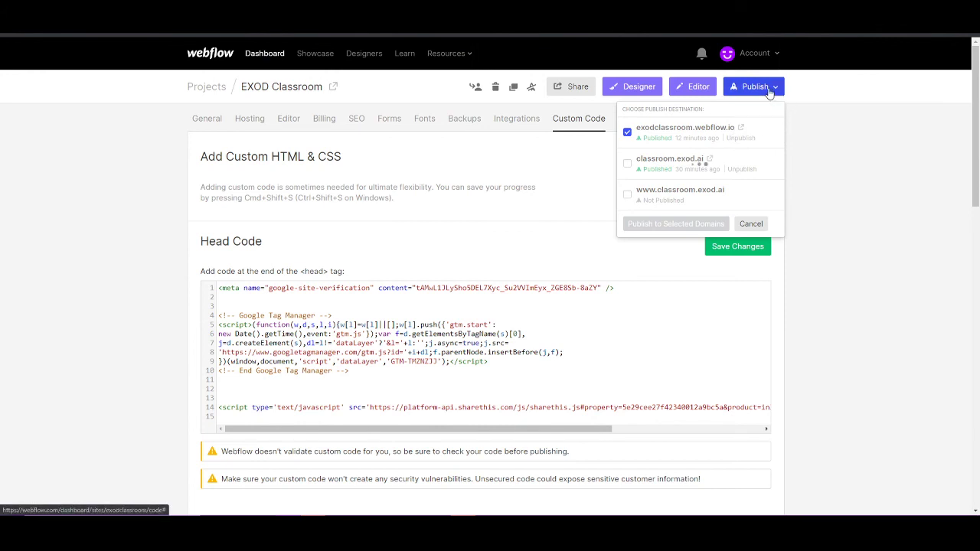
Step: Open the live exodclassroom.webflow.io site and confirm Pixel Helper shows the EXOD Classroom pixel firing PageView
click(740, 131)
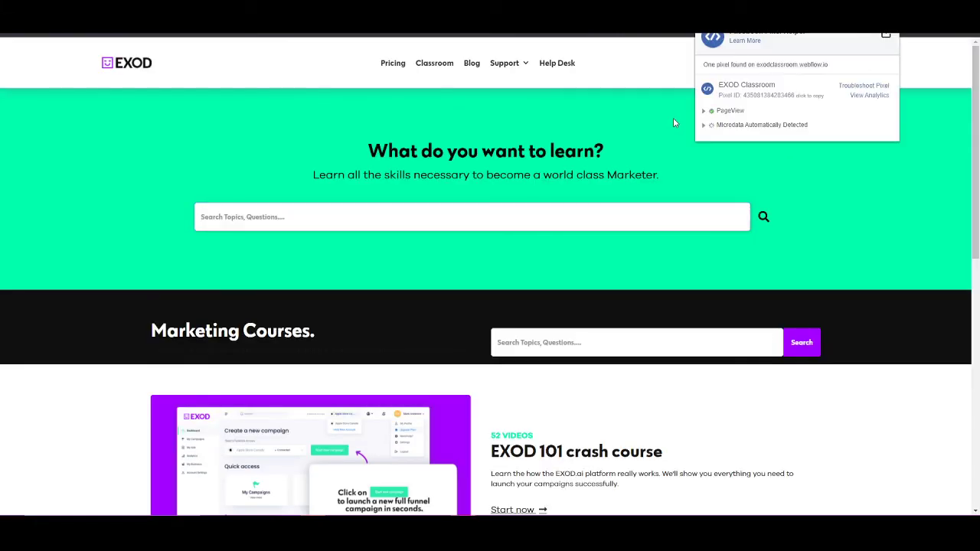
drag(720, 84, 776, 86)
click(785, 88)
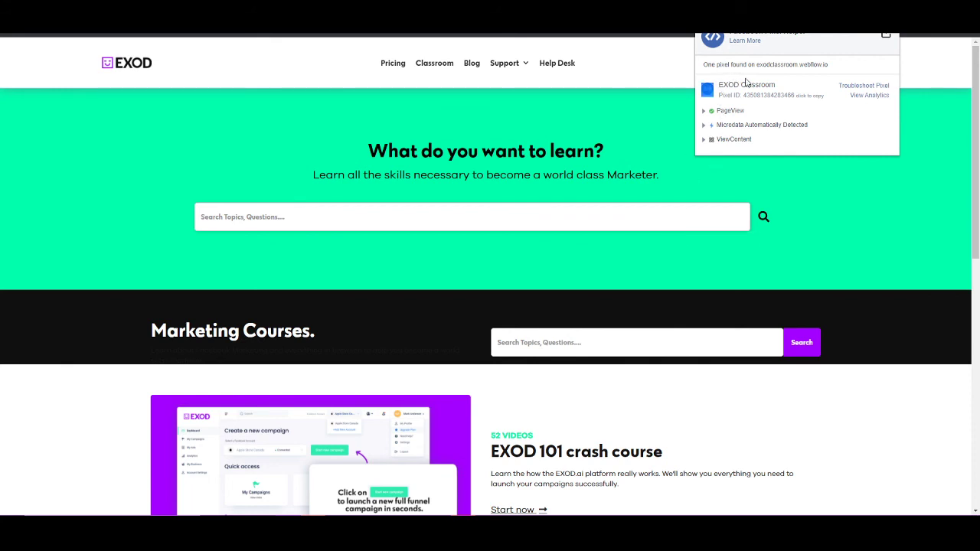
drag(717, 85, 789, 93)
click(789, 93)
key(ctrl+Tab)
key(ctrl+Tab)
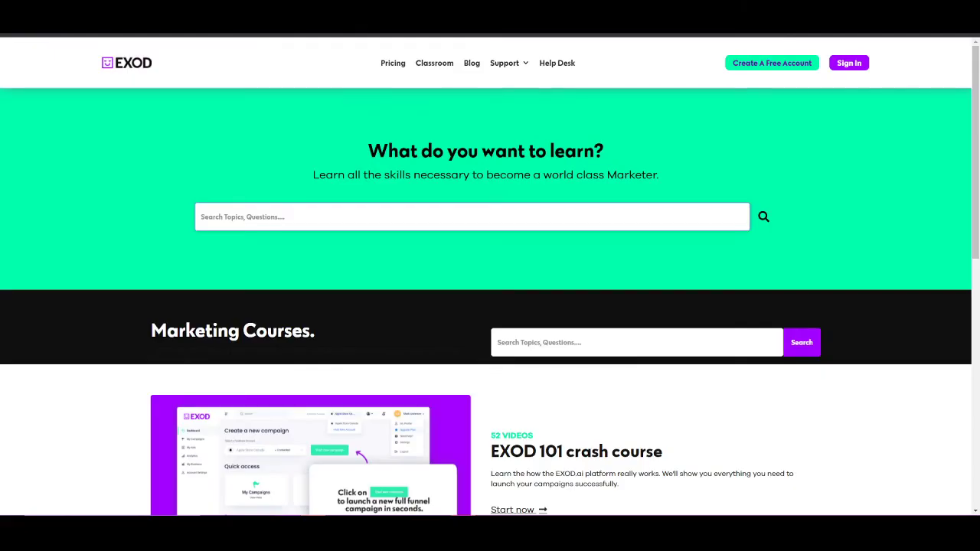
key(ctrl+Tab)
key(ctrl+Tab)
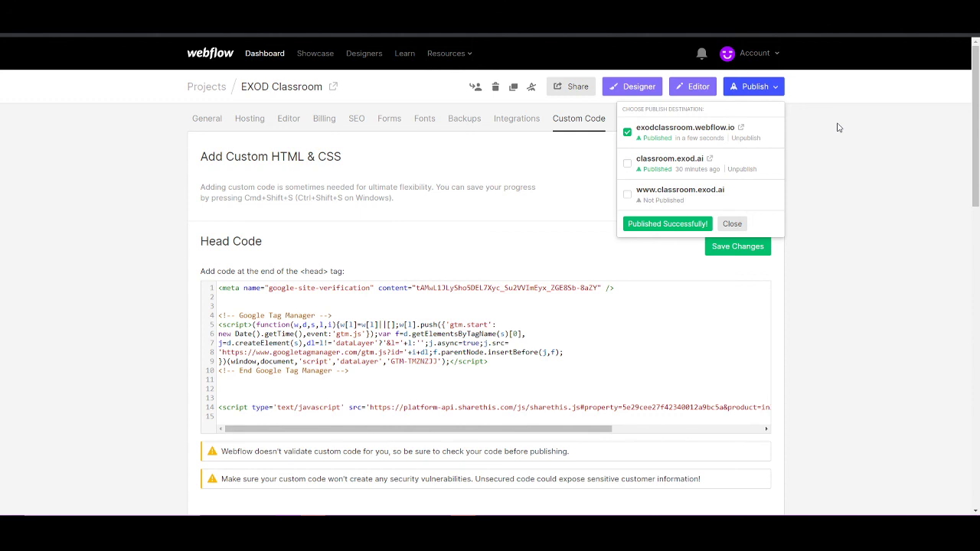
Step: Return to the Webflow tab to confirm exodclassroom.webflow.io published successfully
key(ctrl+Tab)
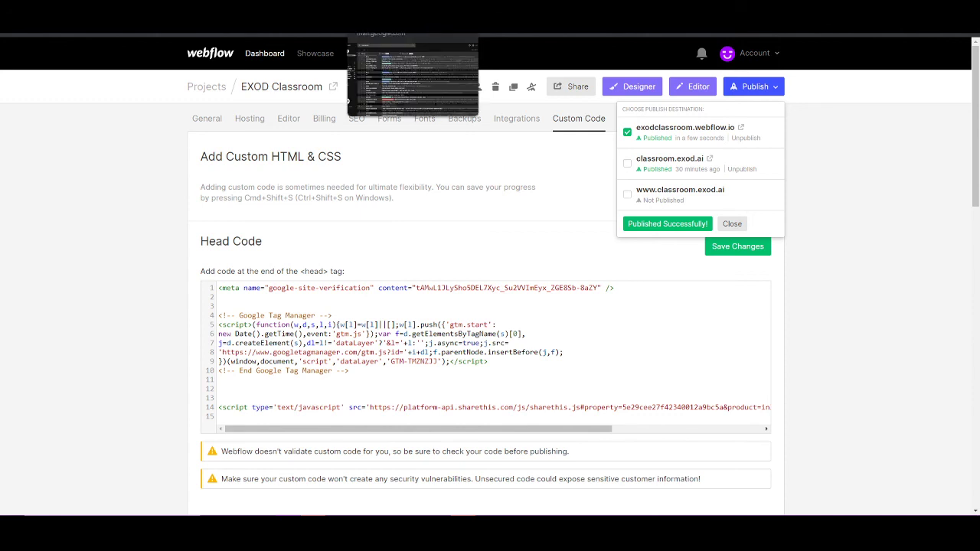